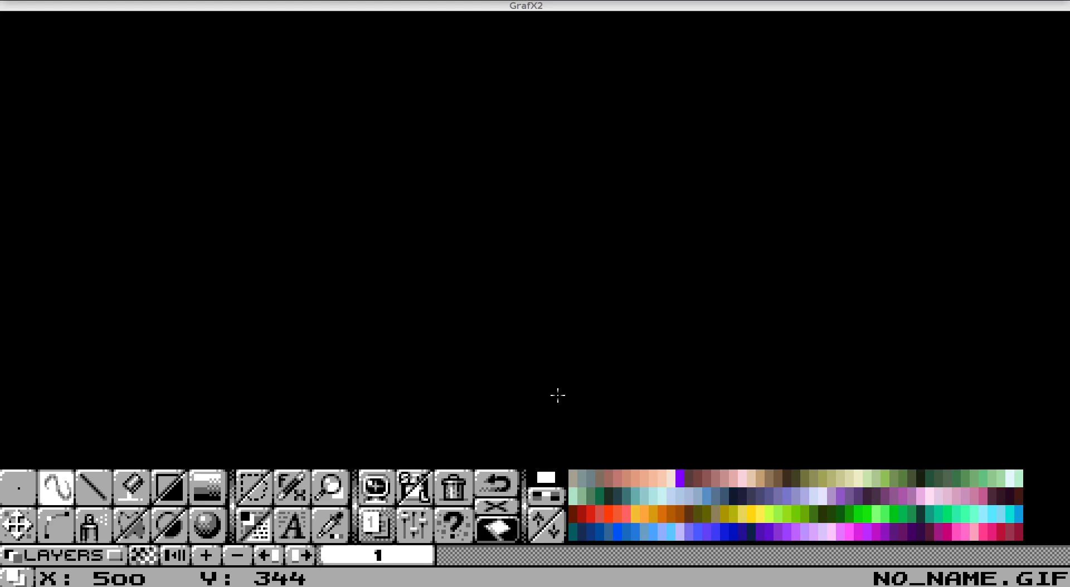
Open the palette editor and make colour 251 black with RGB values 0, 0, 0.
click(555, 404)
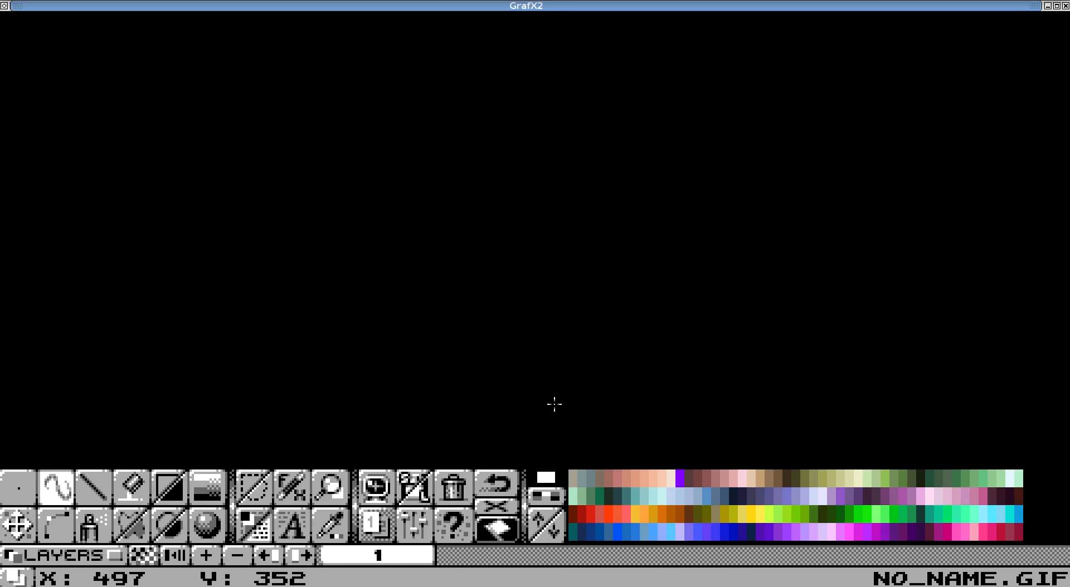
key(F8)
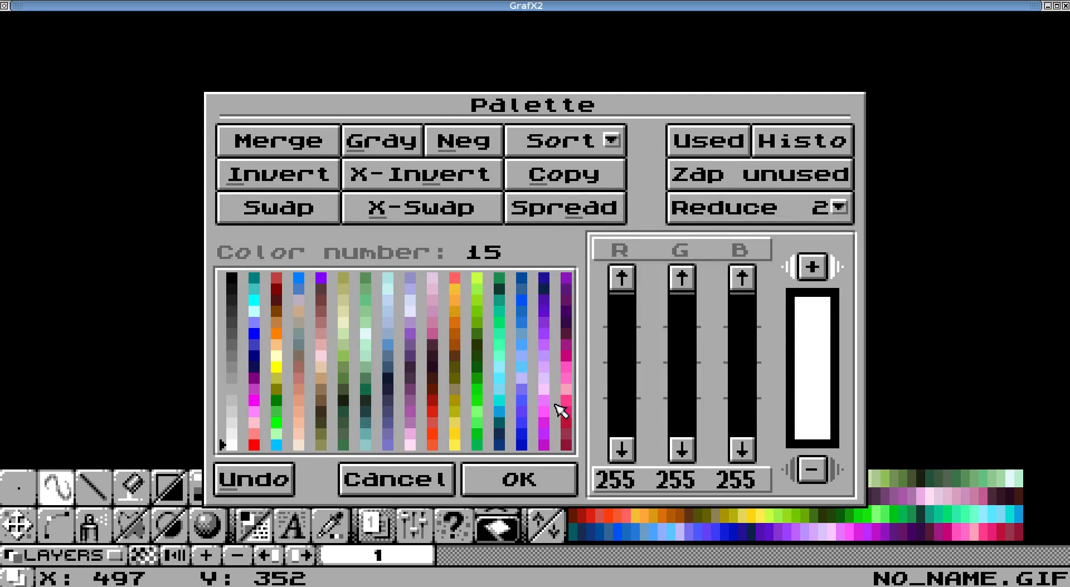
drag(458, 103, 494, 73)
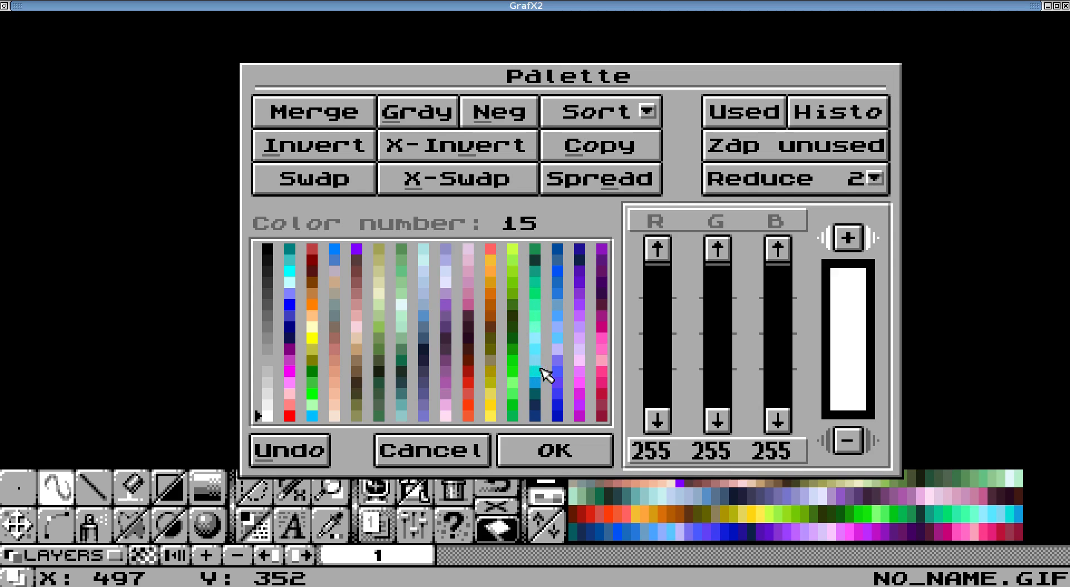
click(601, 370)
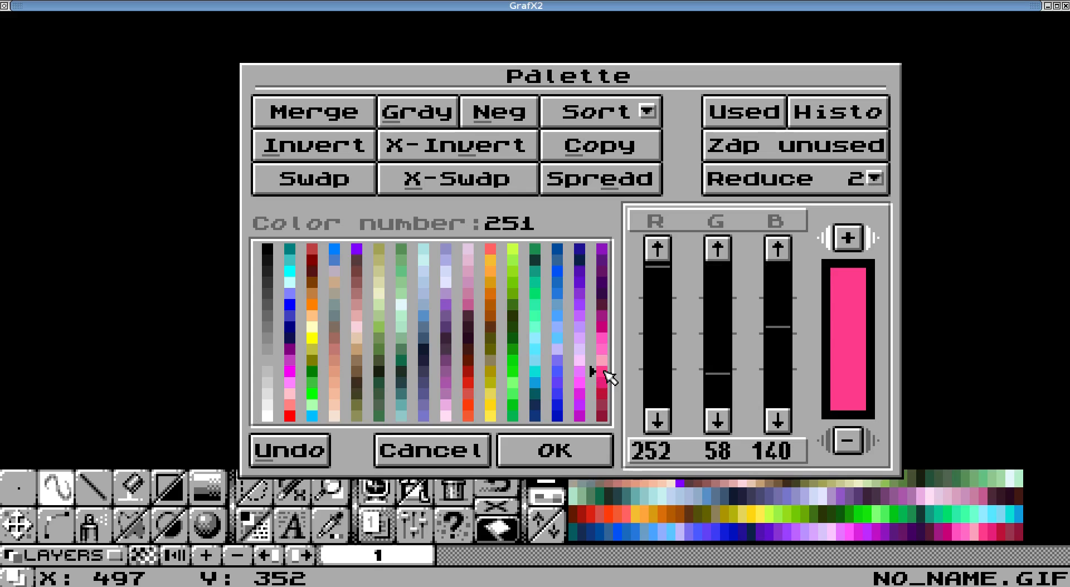
drag(657, 268, 635, 440)
drag(713, 374, 722, 427)
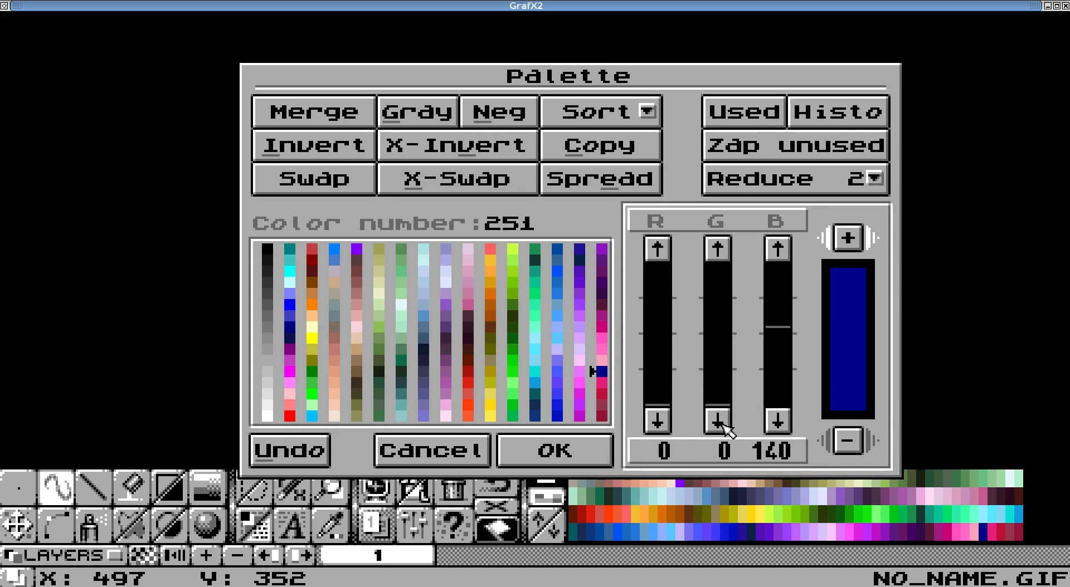
drag(780, 334, 776, 416)
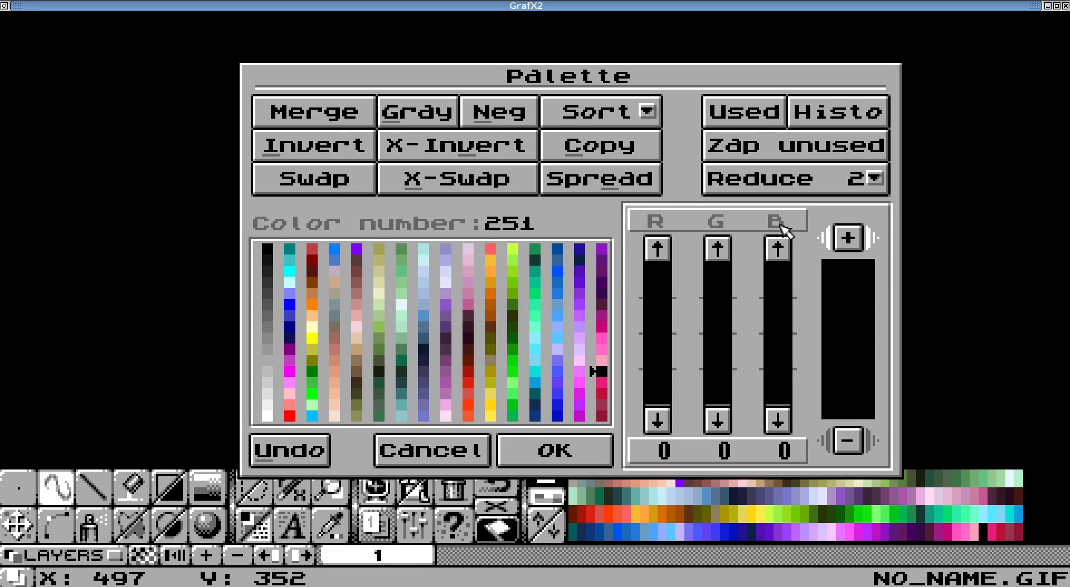
Set colour 1 to RGB 0, 0, 0 and spread black across colours 1 to 251.
click(267, 259)
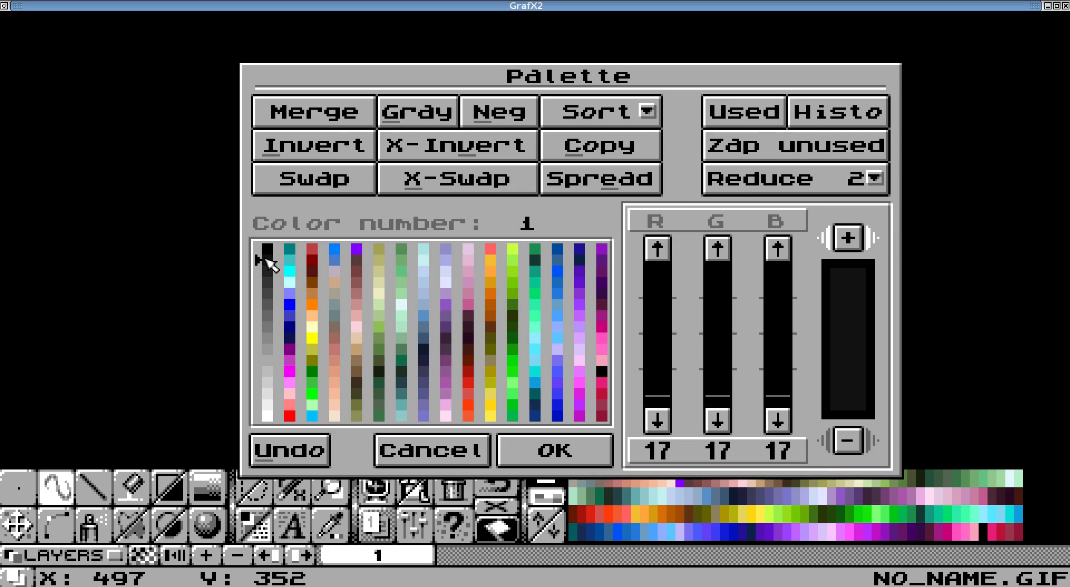
drag(656, 396, 657, 423)
drag(716, 398, 719, 424)
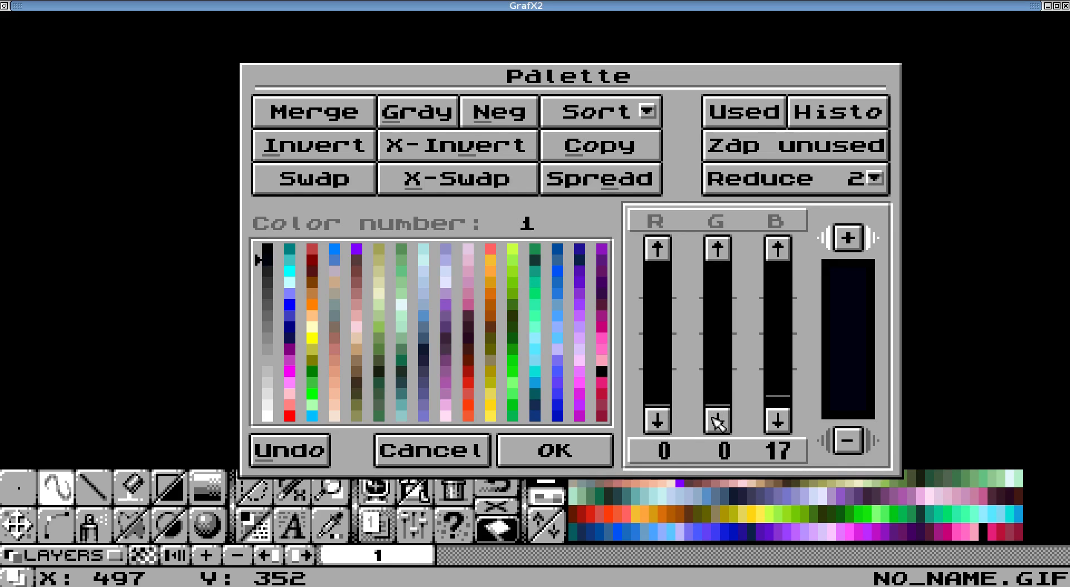
drag(780, 403, 777, 419)
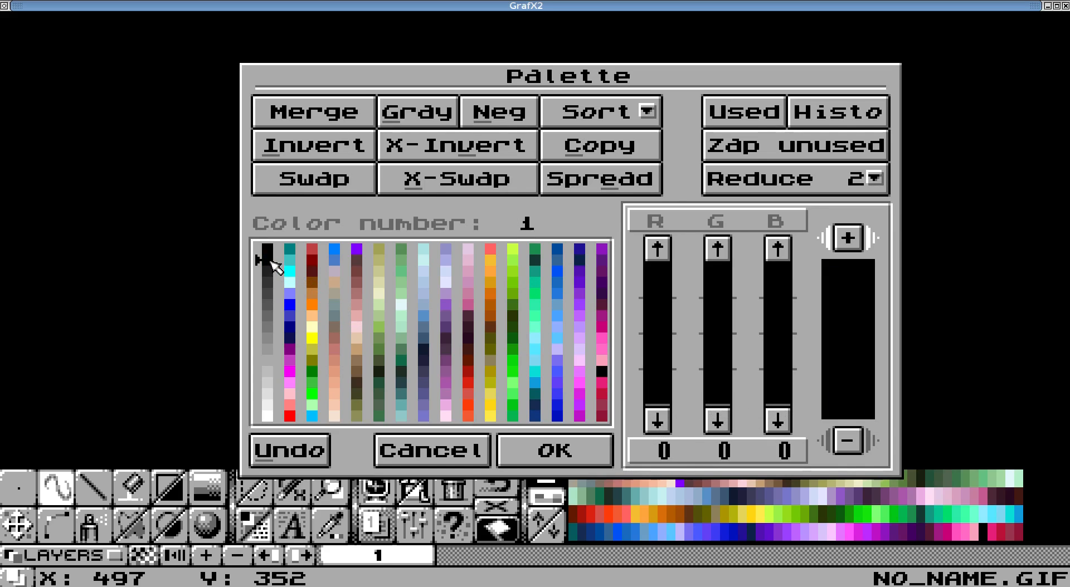
drag(267, 261, 599, 378)
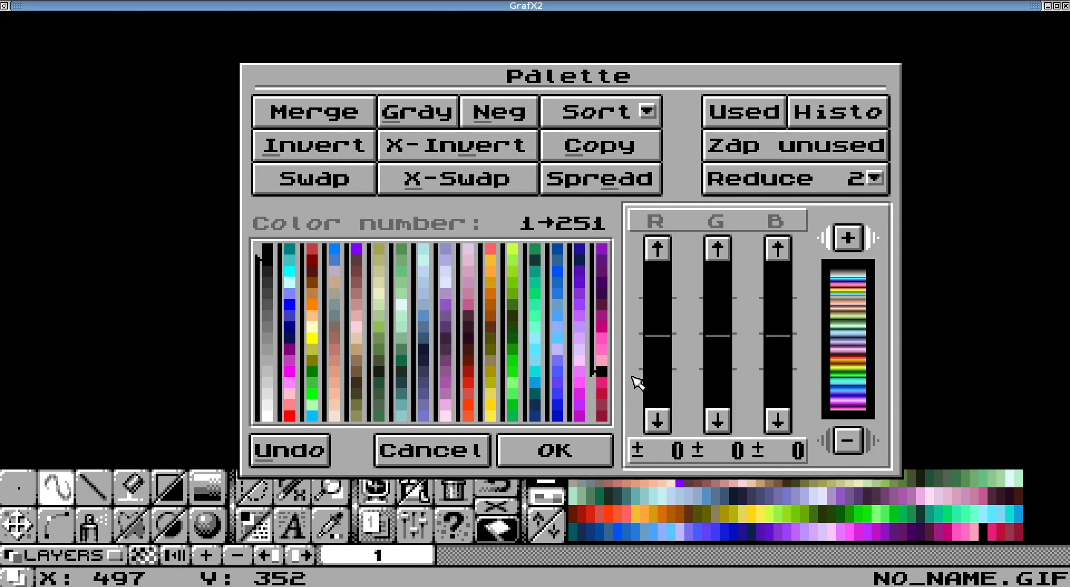
click(610, 186)
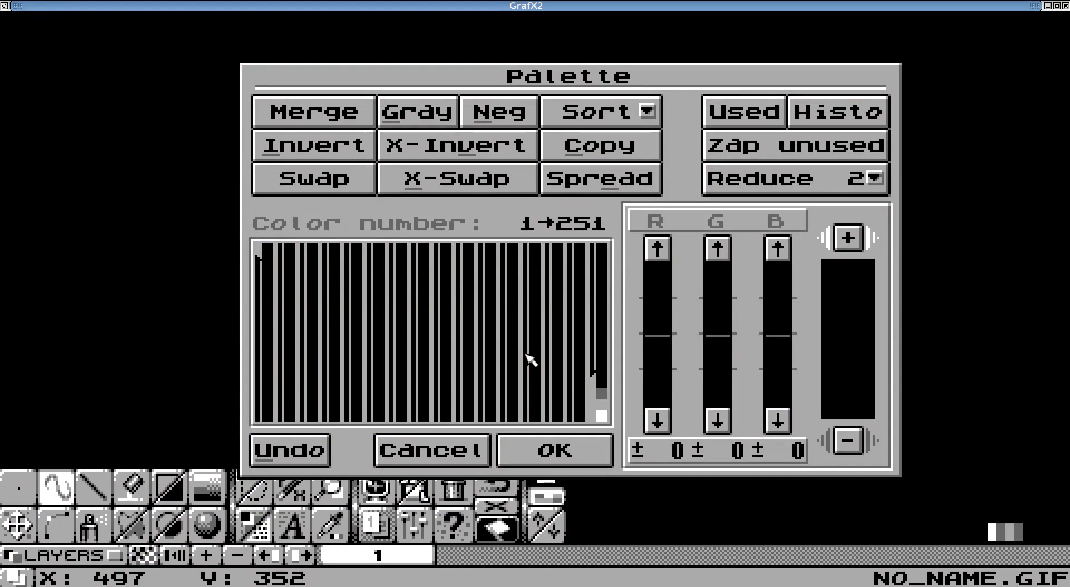
click(592, 379)
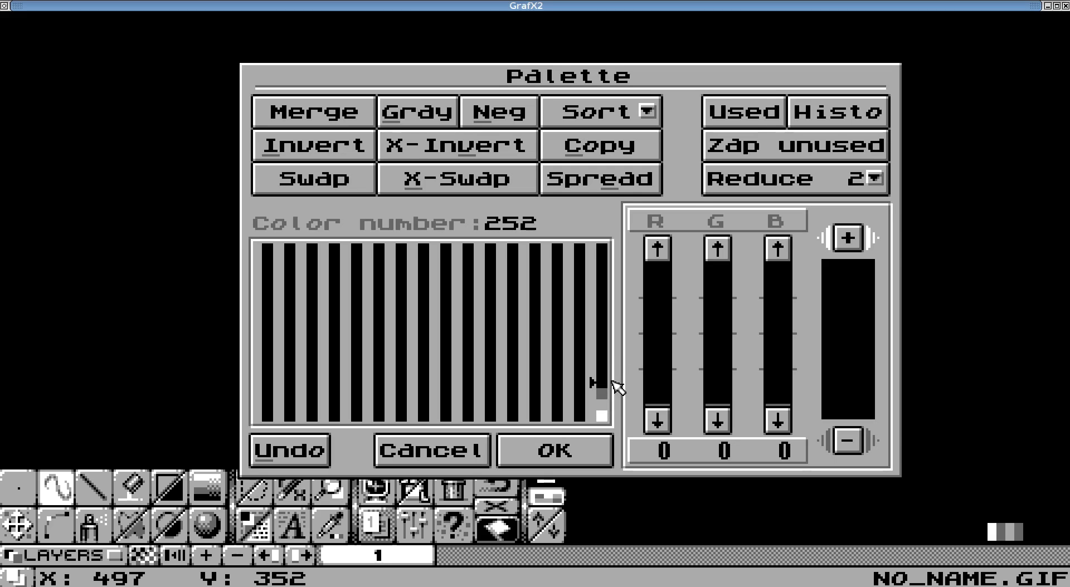
click(272, 258)
click(282, 279)
click(439, 360)
click(554, 327)
click(271, 260)
click(271, 255)
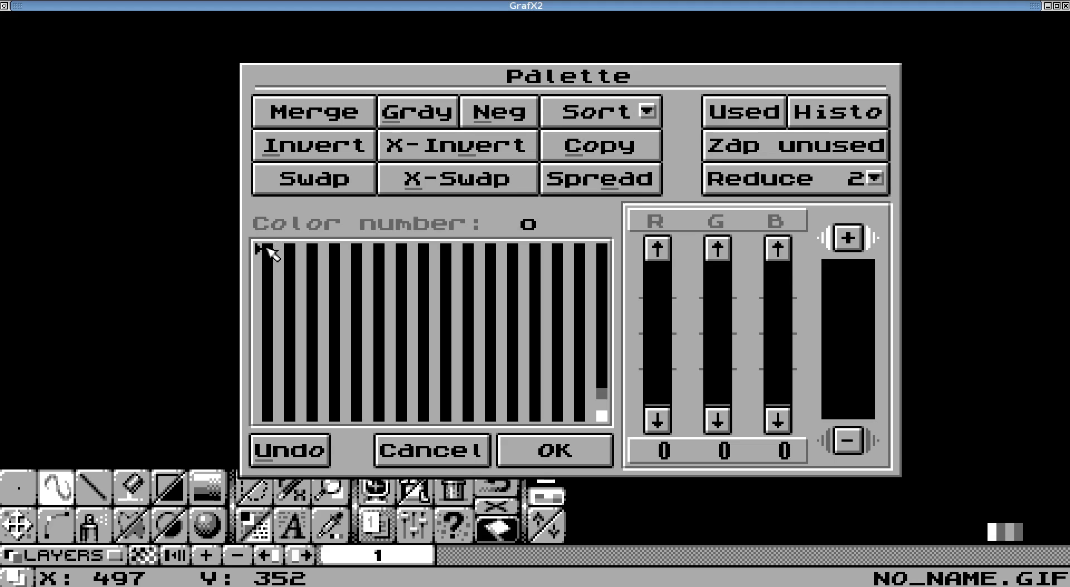
click(266, 261)
click(266, 254)
Switch the colour sliders to HSL and give colour 1 a lightness and saturation of 126.
click(265, 261)
click(707, 223)
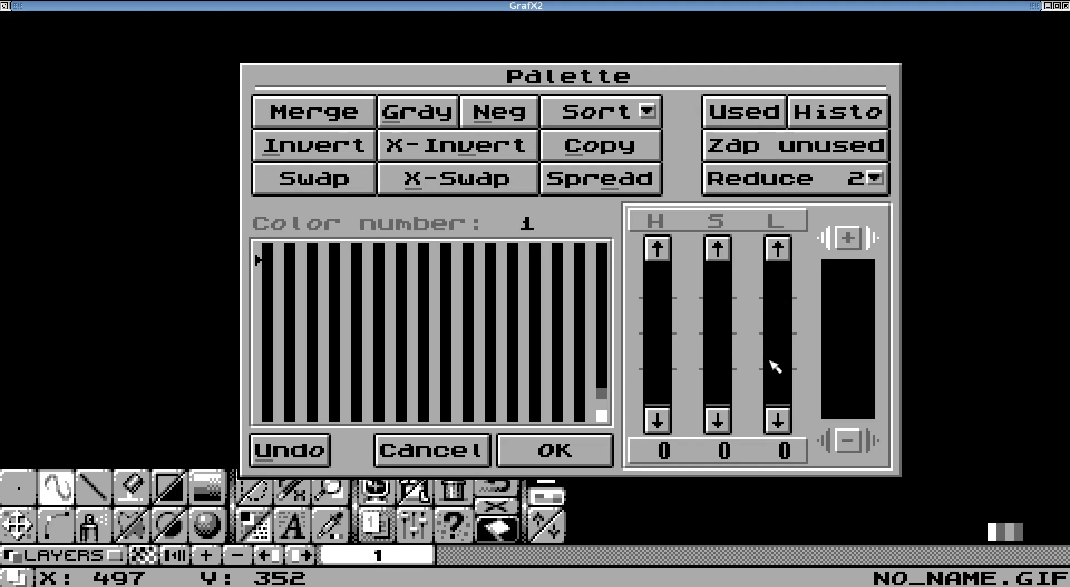
click(782, 392)
drag(780, 390, 779, 336)
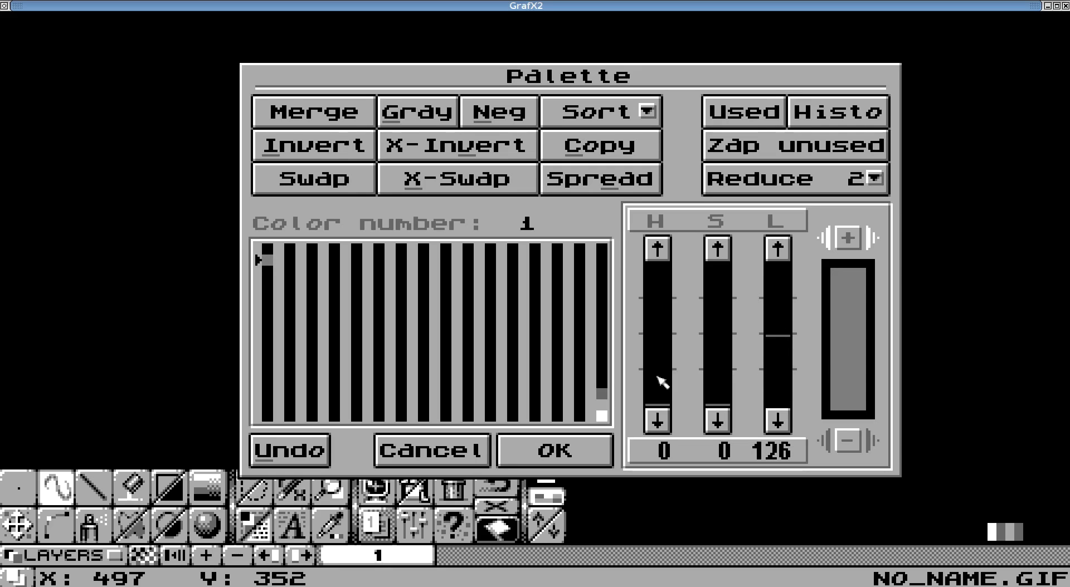
drag(711, 386, 717, 337)
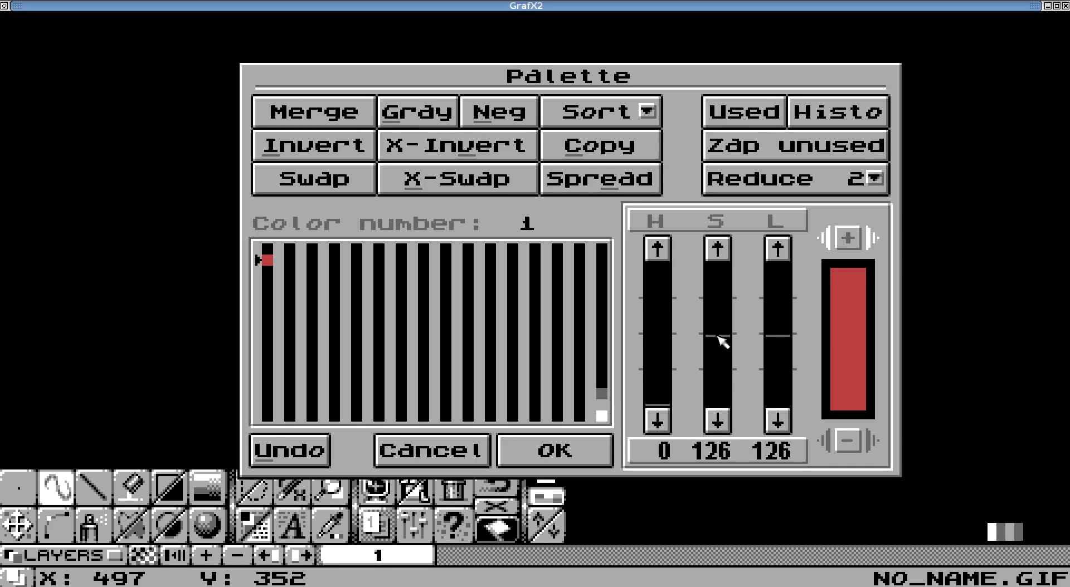
click(655, 391)
mouse_move(658, 396)
mouse_down()
mouse_move(658, 263)
mouse_move(656, 415)
mouse_up()
drag(659, 402, 656, 441)
click(660, 405)
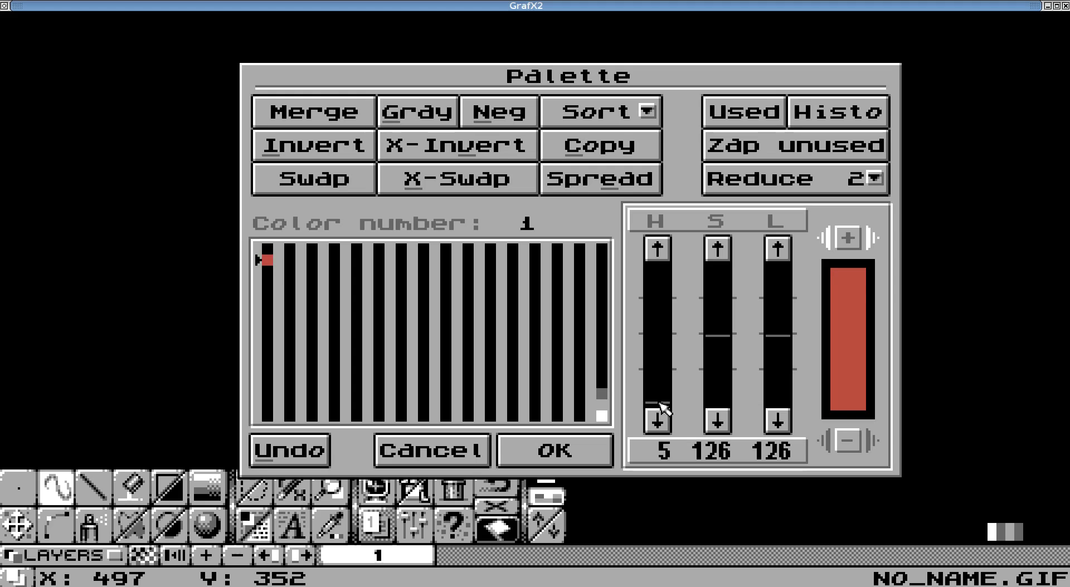
mouse_move(660, 405)
mouse_down()
mouse_move(661, 395)
mouse_move(656, 419)
mouse_up()
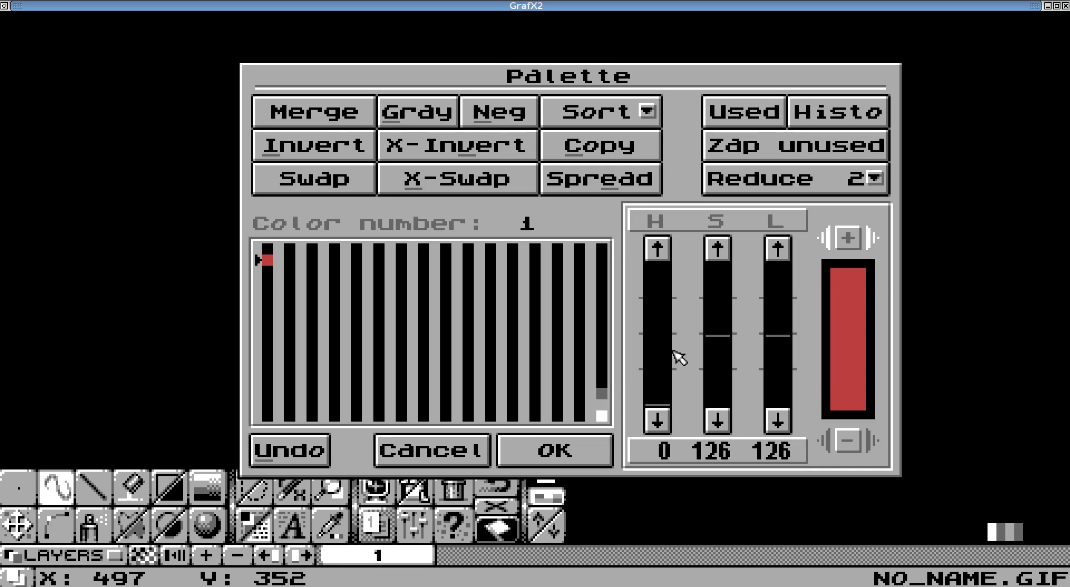
Turn colour 1 into a dark red with hue 4, saturation 195 and lightness 60.
click(659, 251)
click(658, 251)
click(659, 251)
click(660, 251)
drag(776, 342, 771, 373)
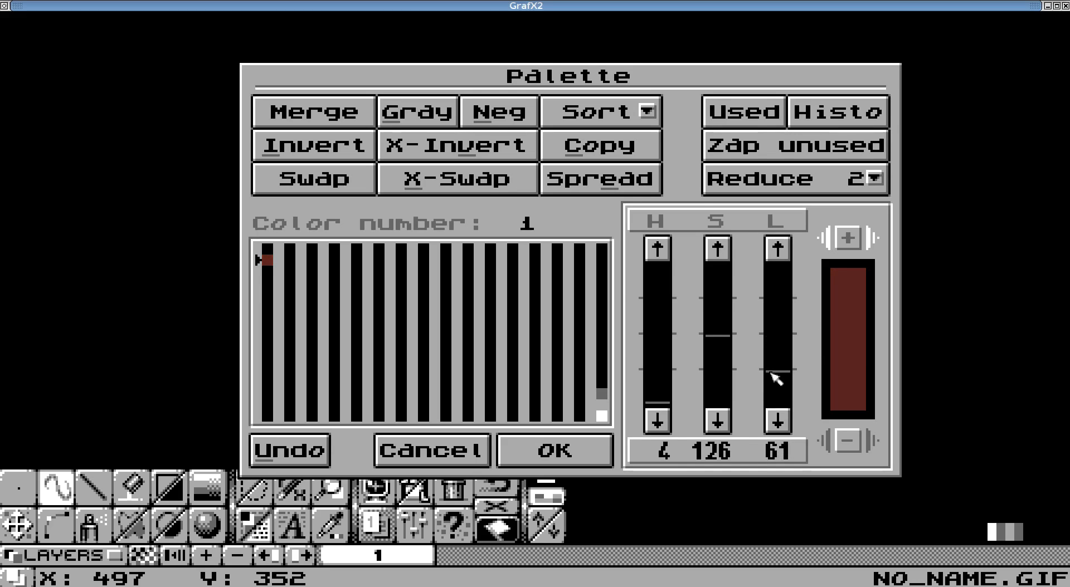
drag(715, 336, 718, 300)
drag(778, 371, 771, 372)
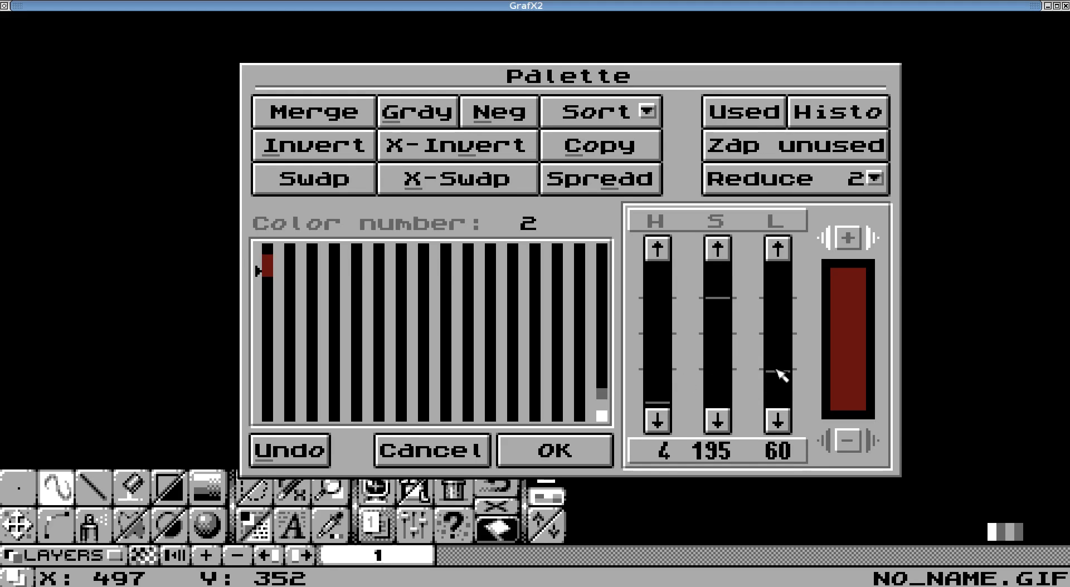
Lighten the copied dark red in colour 2 to a lightness of about 89.
drag(777, 368, 778, 362)
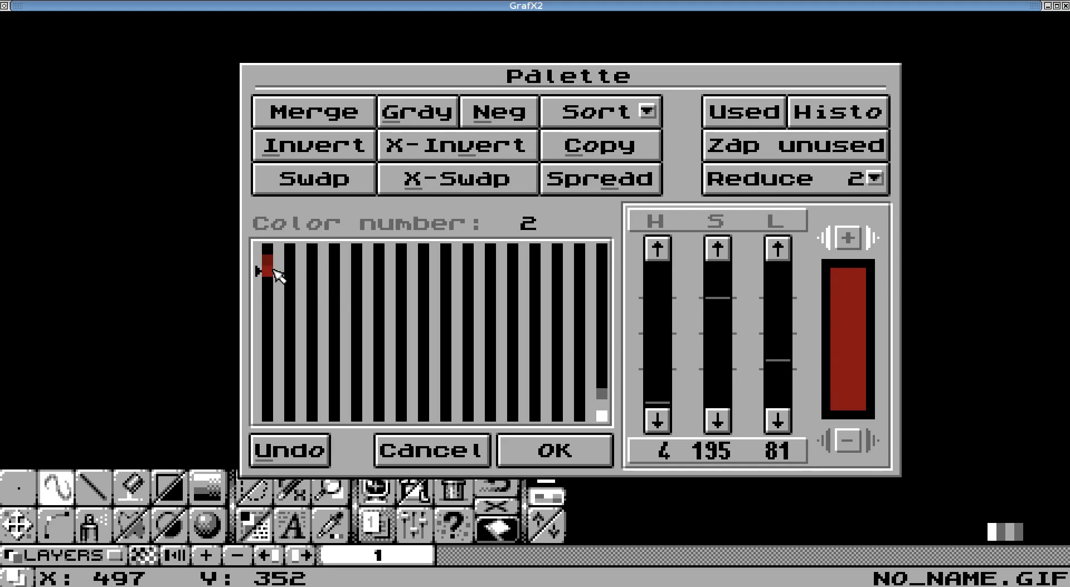
drag(782, 361, 781, 356)
Copy colour 2 to colour 3 and adjust the copy to saturation 183 and lightness 111.
click(268, 283)
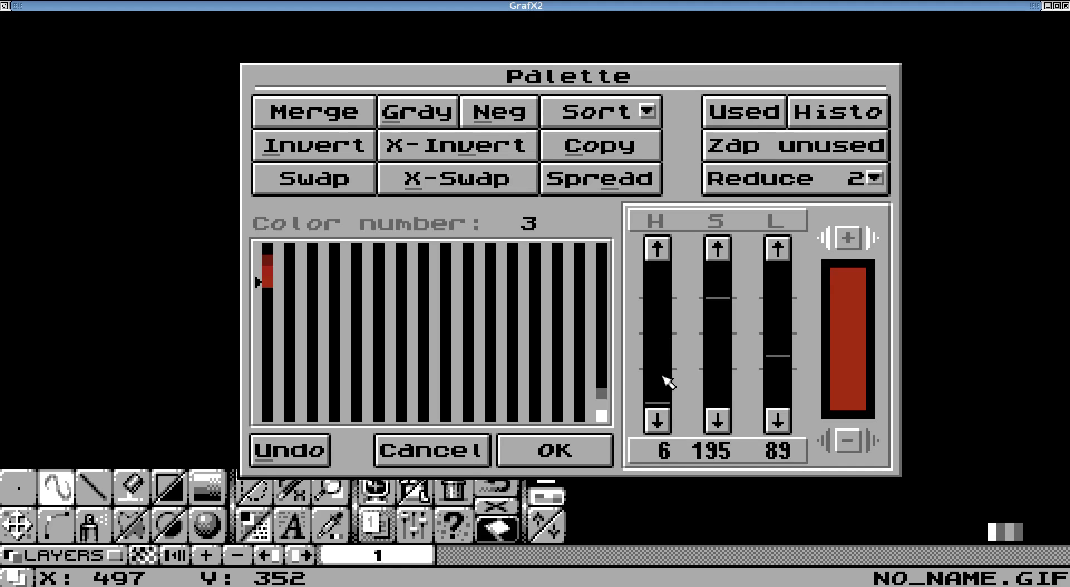
click(777, 249)
click(778, 250)
click(778, 250)
click(778, 249)
click(778, 250)
click(778, 250)
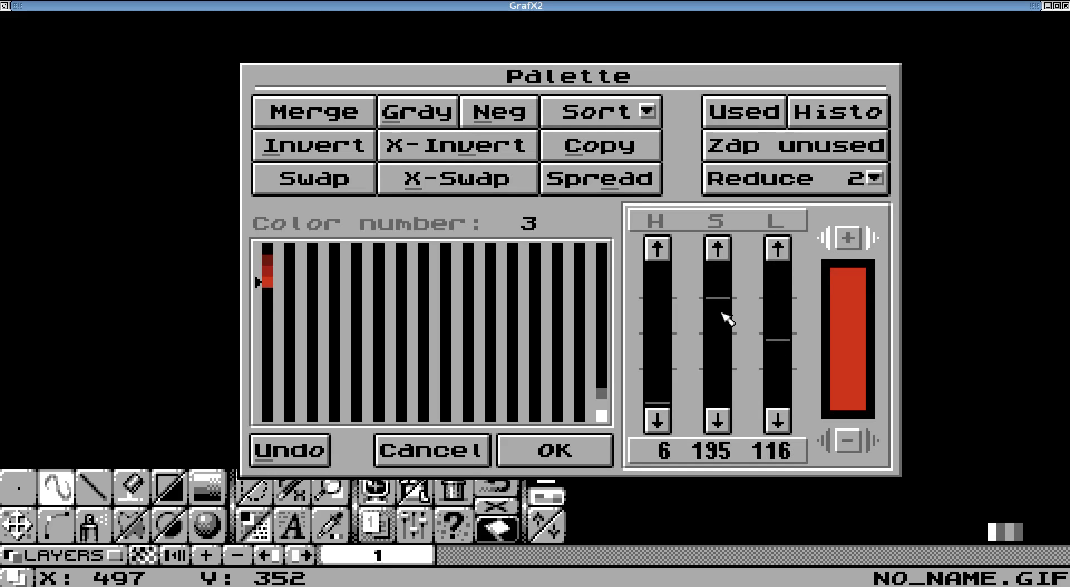
click(778, 421)
click(778, 421)
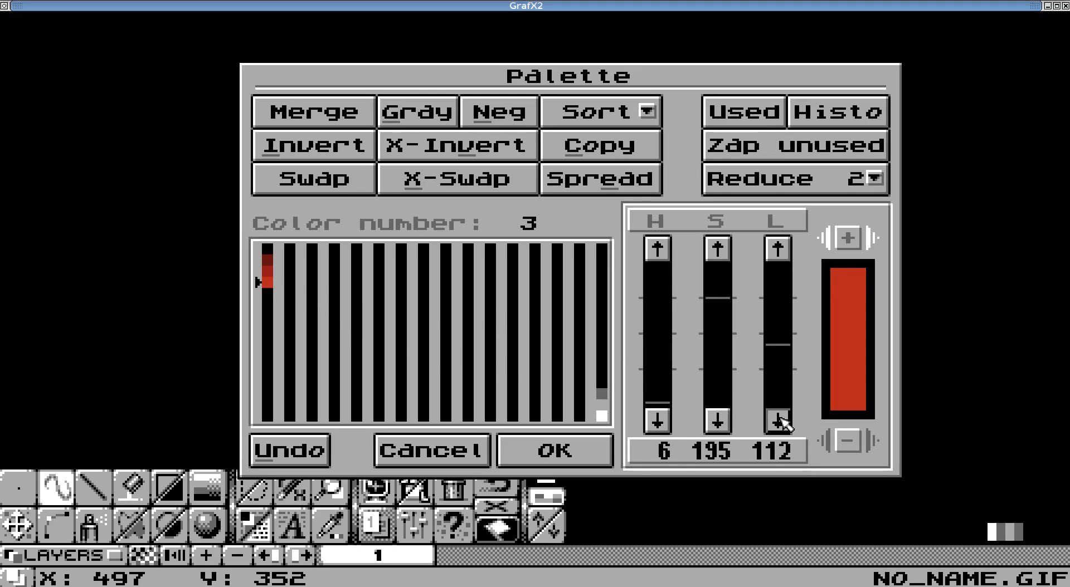
click(714, 303)
click(714, 304)
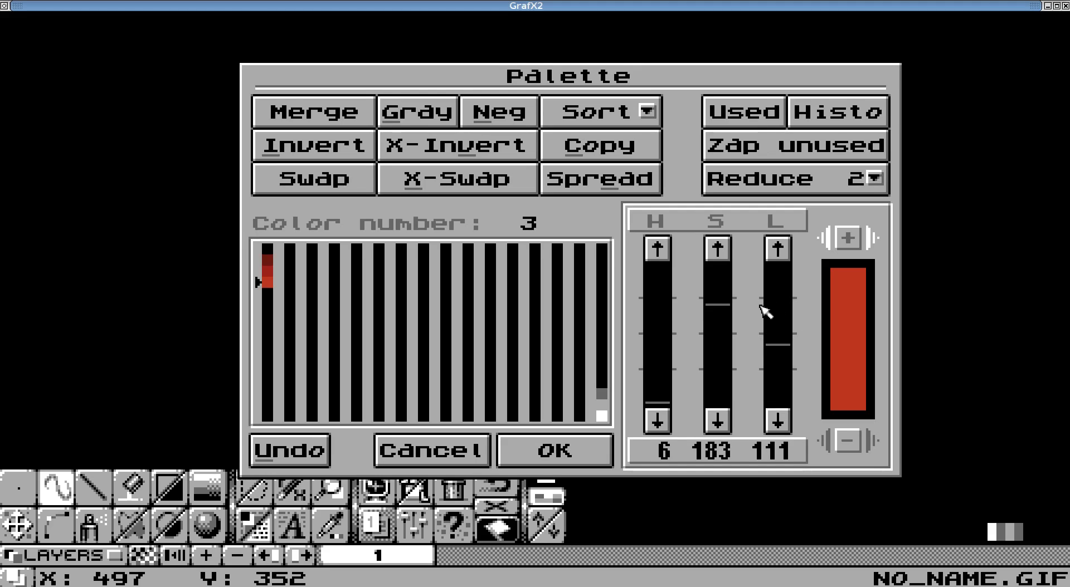
Continue the red ramp by copying into colour 4 with saturation 175 and lightness 138, and into colour 5 with lightness 179.
click(266, 296)
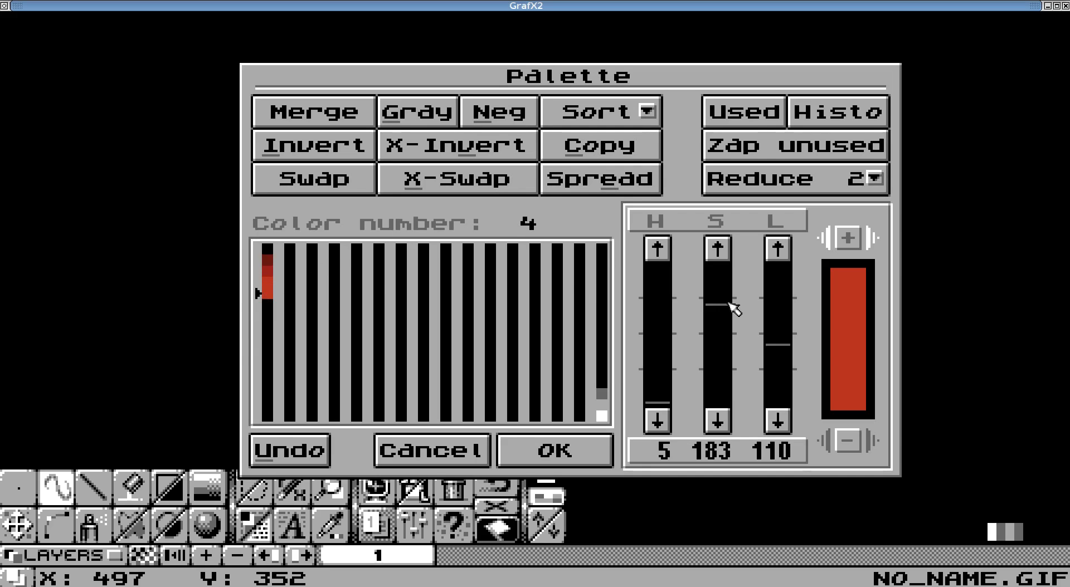
drag(776, 345, 773, 330)
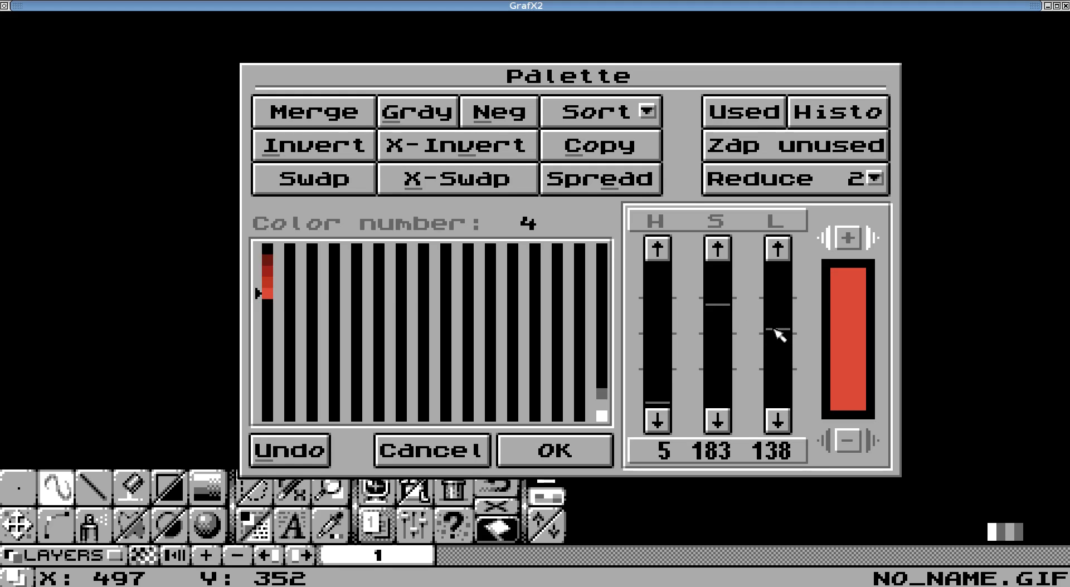
mouse_move(714, 306)
mouse_down()
mouse_move(717, 287)
mouse_move(722, 310)
mouse_up()
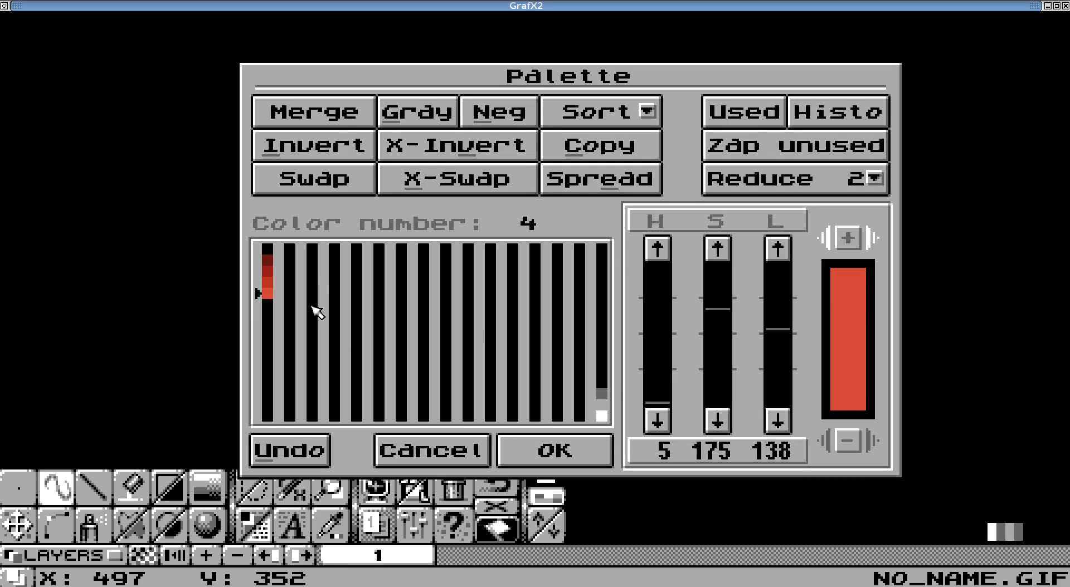
click(268, 304)
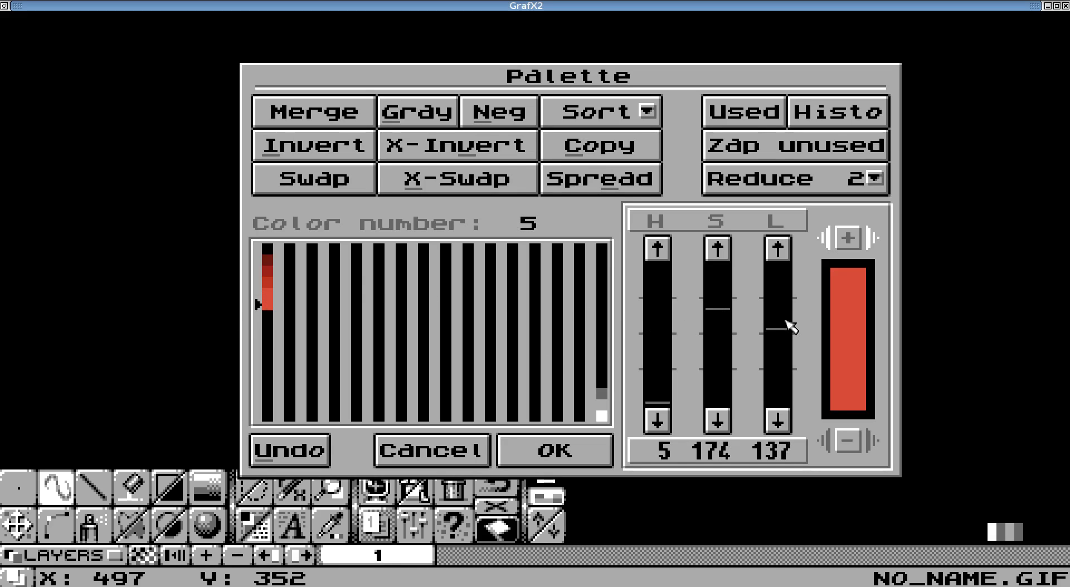
drag(775, 330, 776, 307)
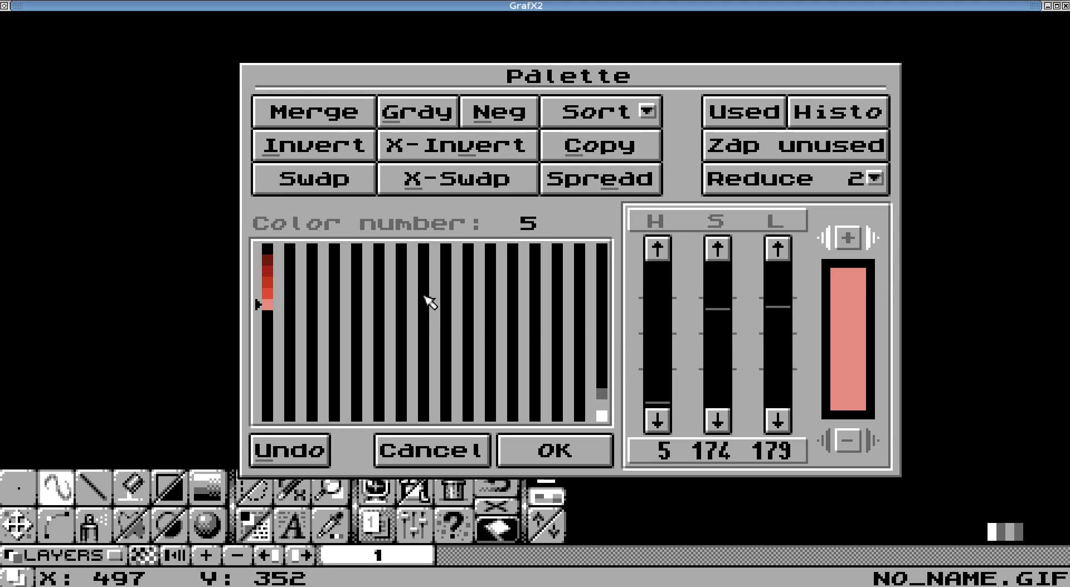
Copy the dark red of colour 1 to colours 49 and 65.
click(269, 260)
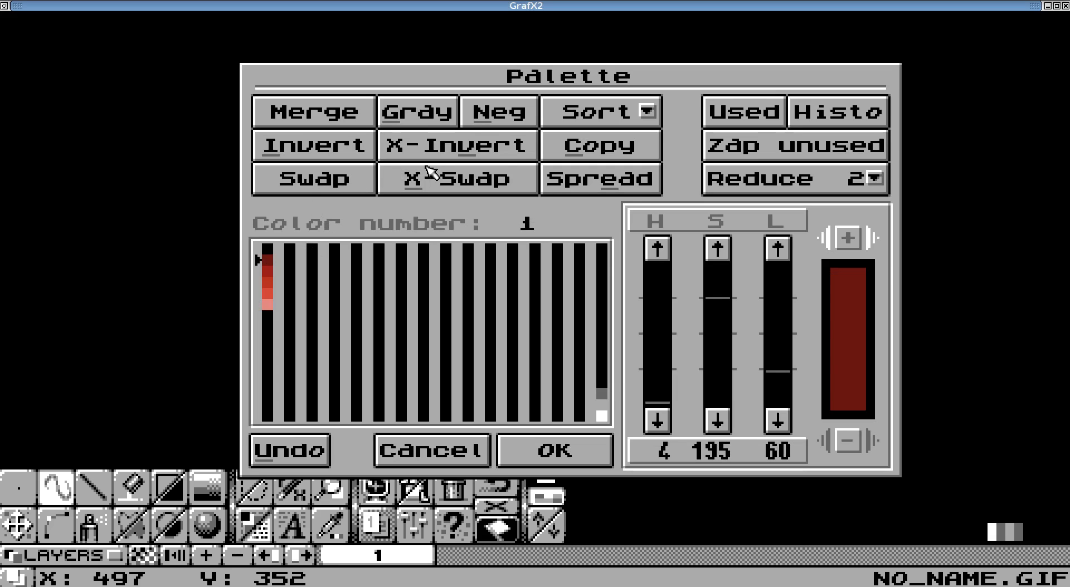
click(332, 258)
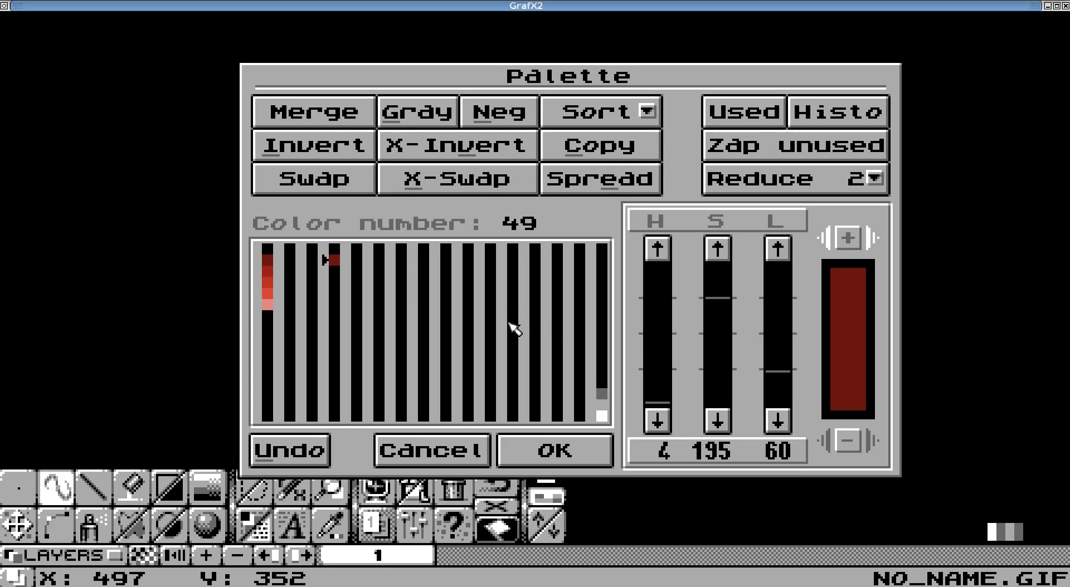
click(583, 151)
click(358, 260)
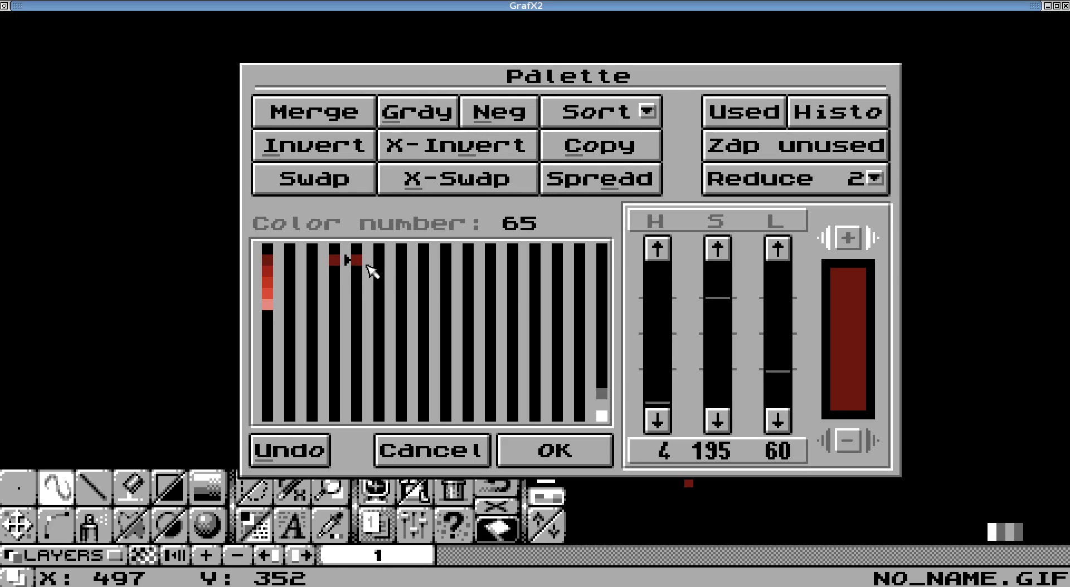
Set the hue of colour 65 to 170 and copy the resulting dark blue to colour 81.
drag(661, 406, 661, 310)
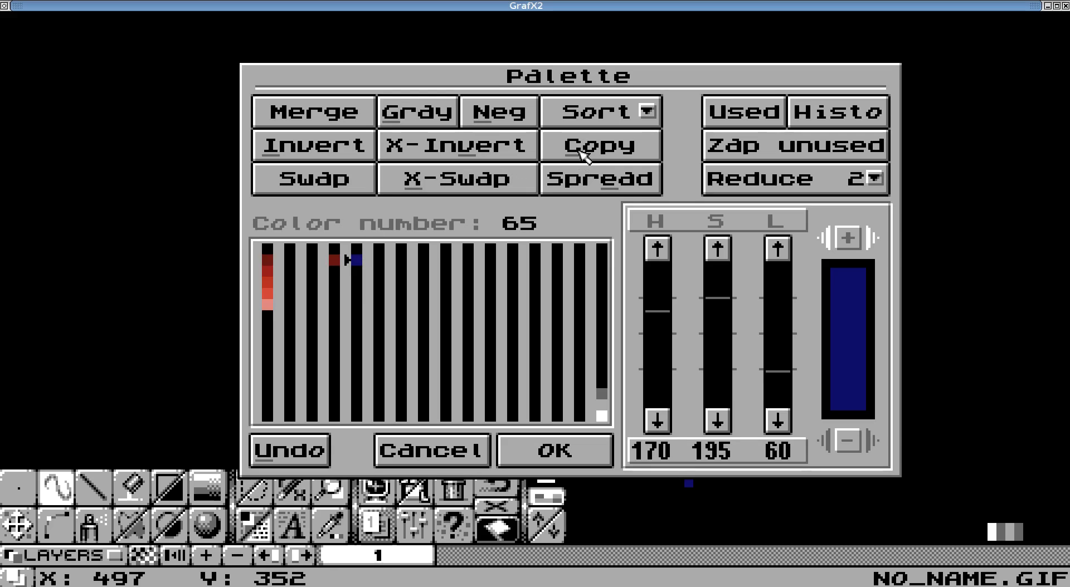
click(374, 260)
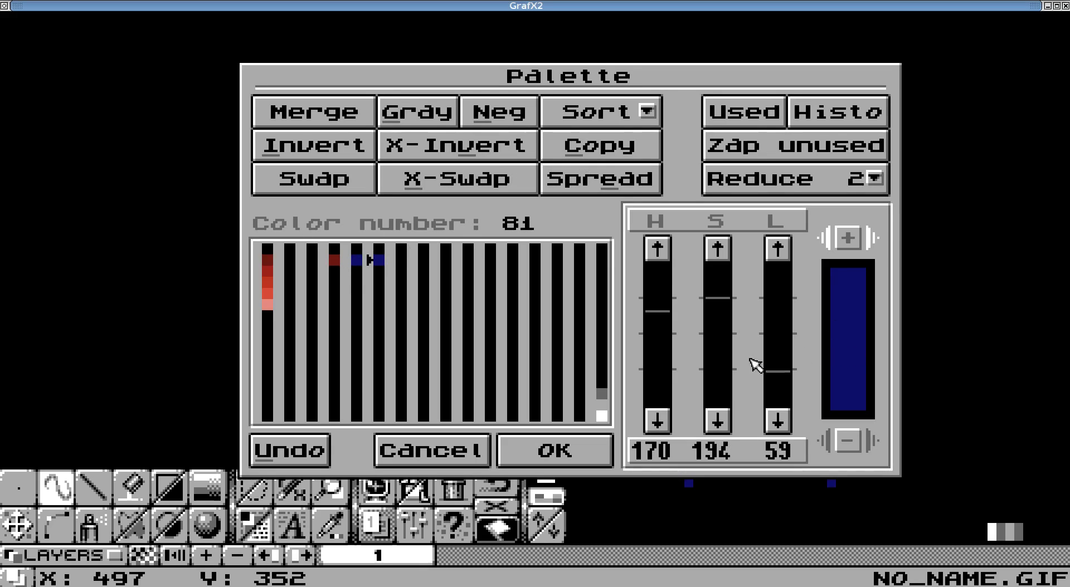
Set the hue of colour 81 to 45 and blank colours 48 to 82 by spreading black across them.
drag(661, 311, 661, 381)
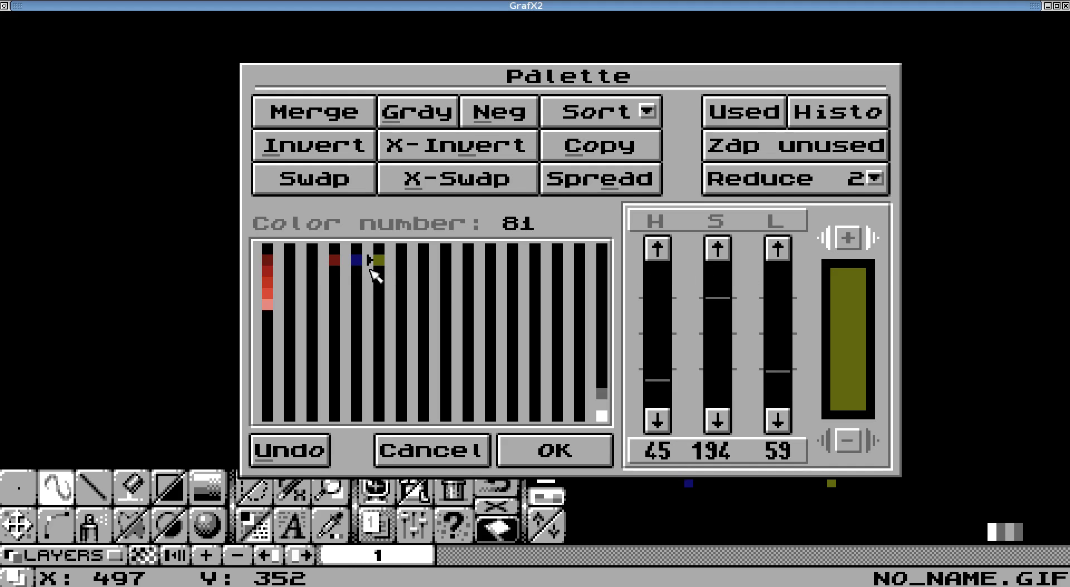
drag(335, 249, 375, 272)
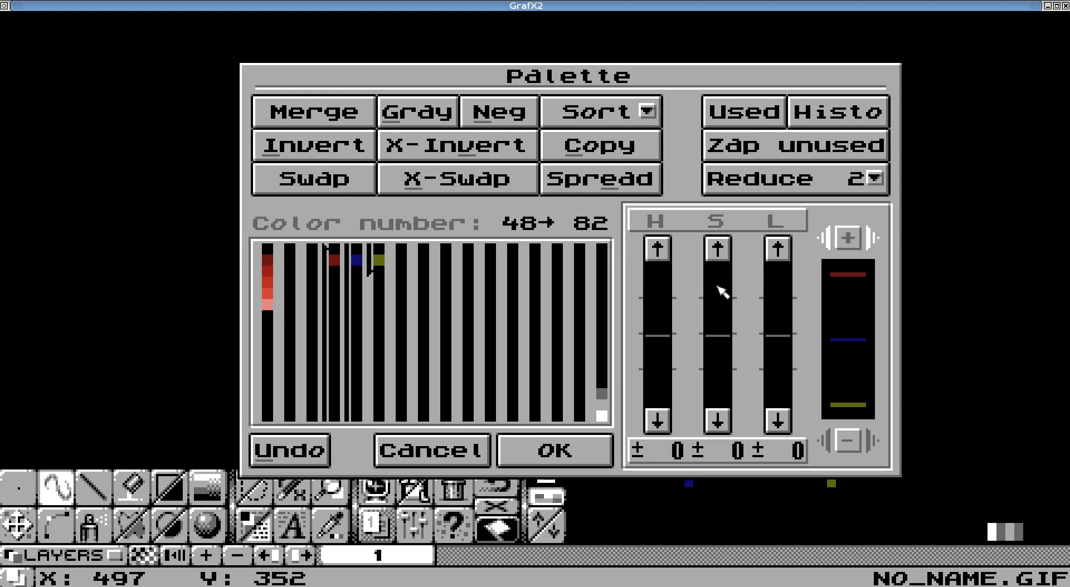
click(583, 183)
click(339, 284)
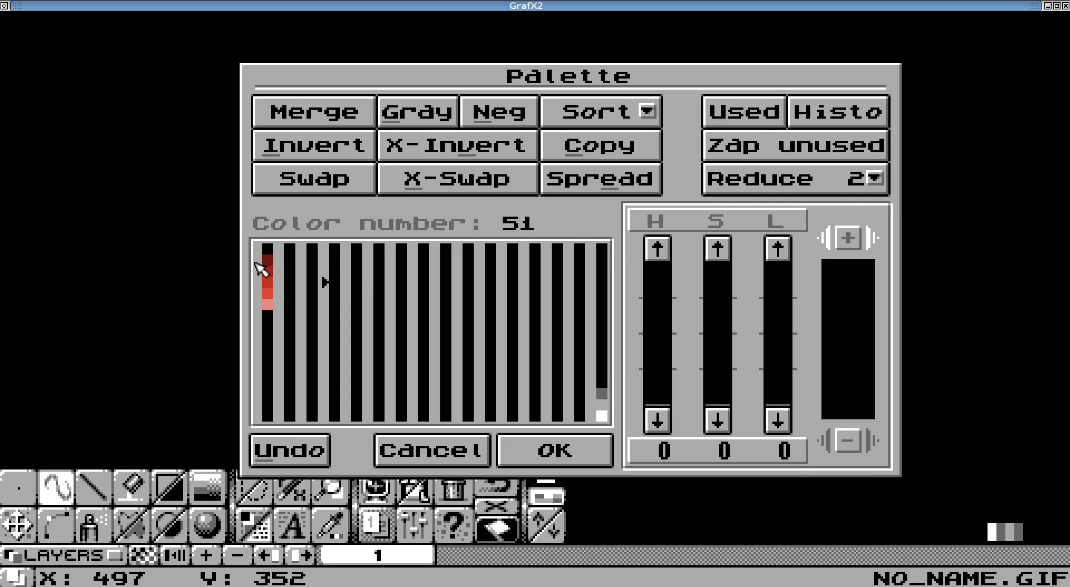
drag(267, 261, 275, 306)
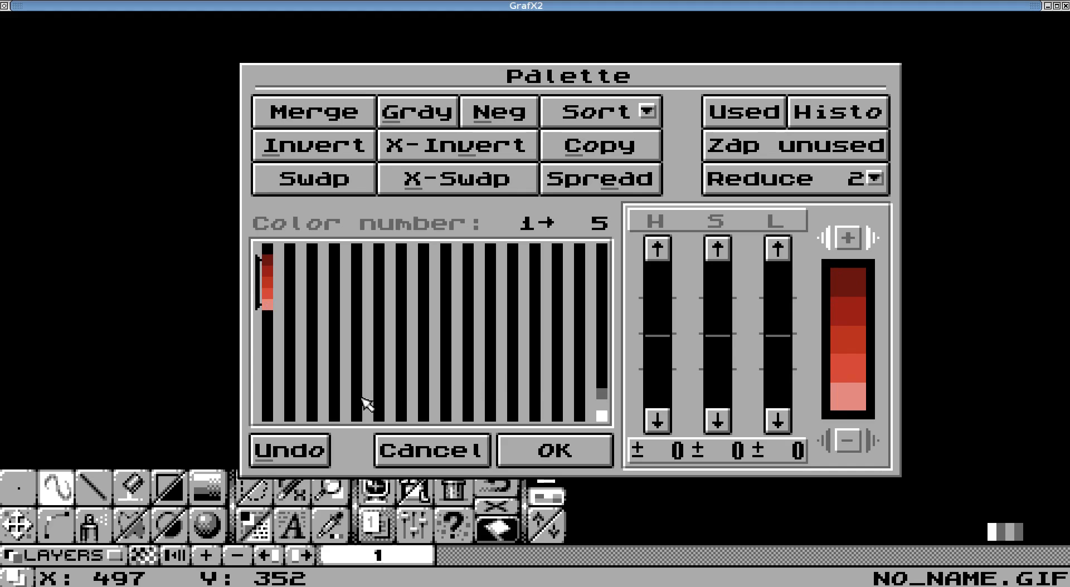
click(554, 452)
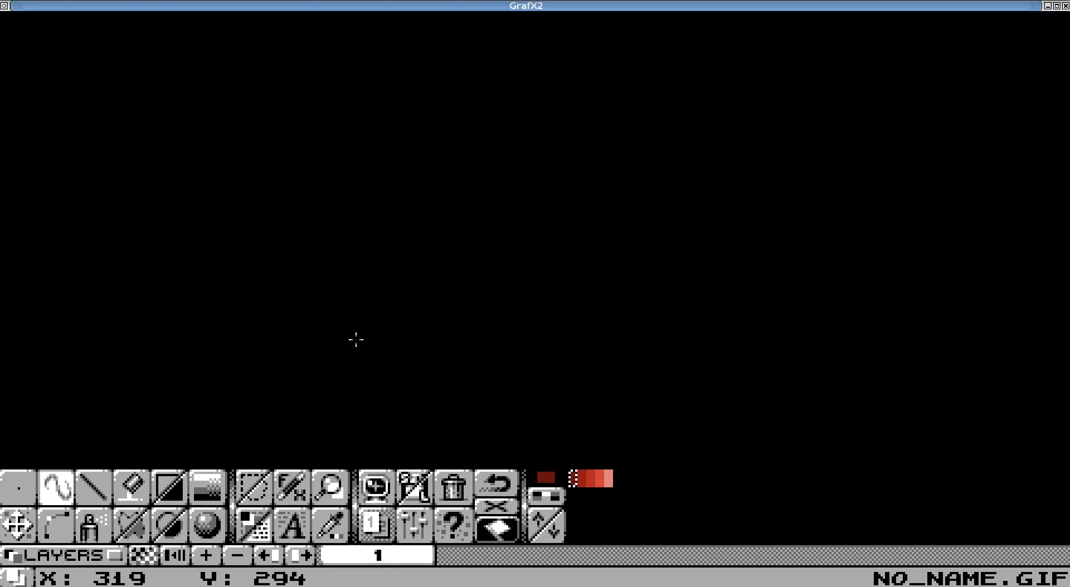
Choose colour 3, the middle red of the ramp, as the drawing colour.
click(541, 518)
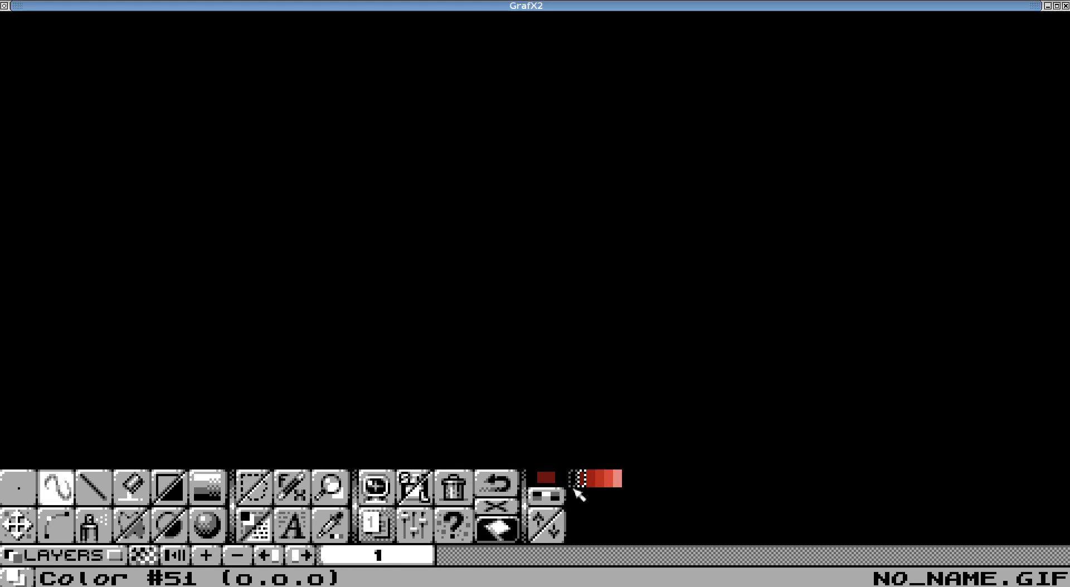
click(573, 480)
click(585, 484)
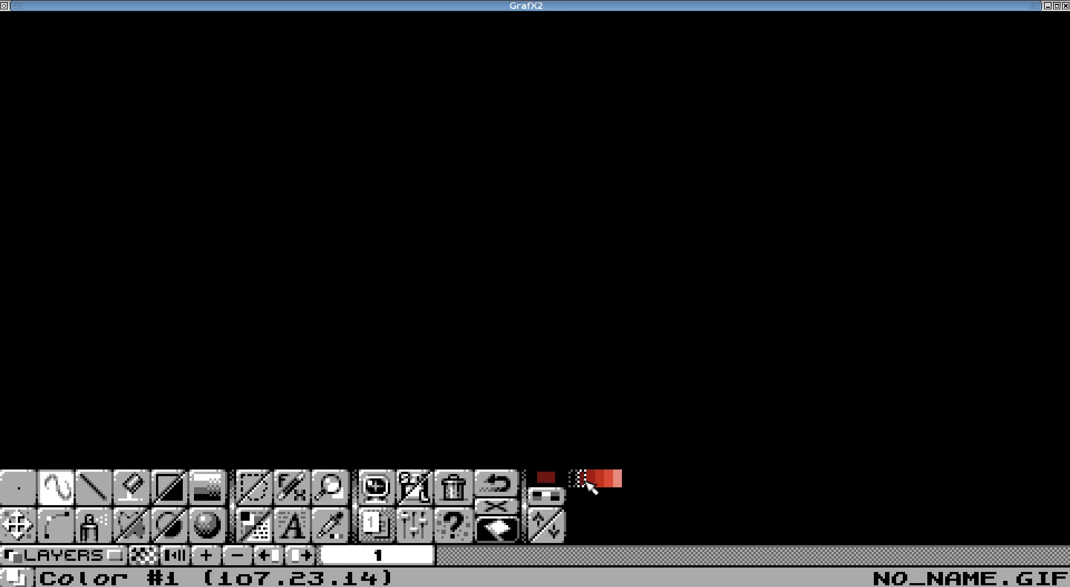
click(590, 480)
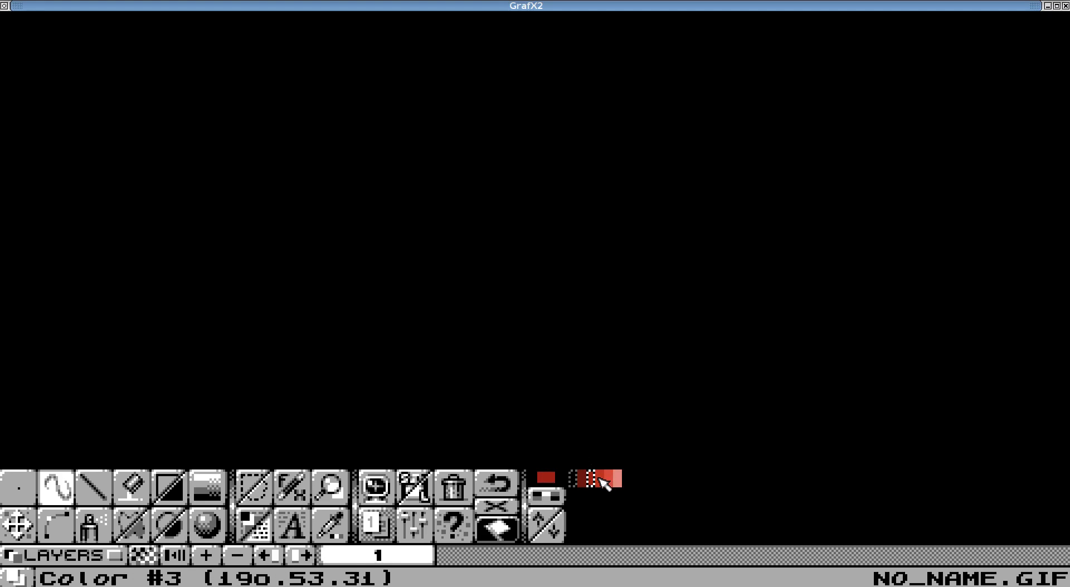
click(604, 481)
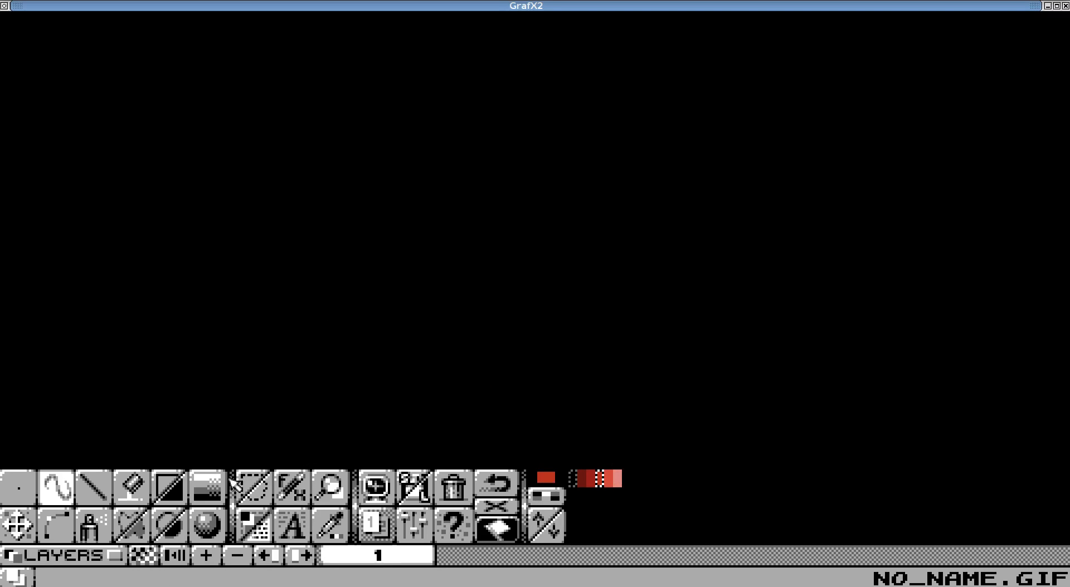
Set the gradient range to the red ramp, colours 1 to 5, with dithered blending between the shades.
right_click(215, 489)
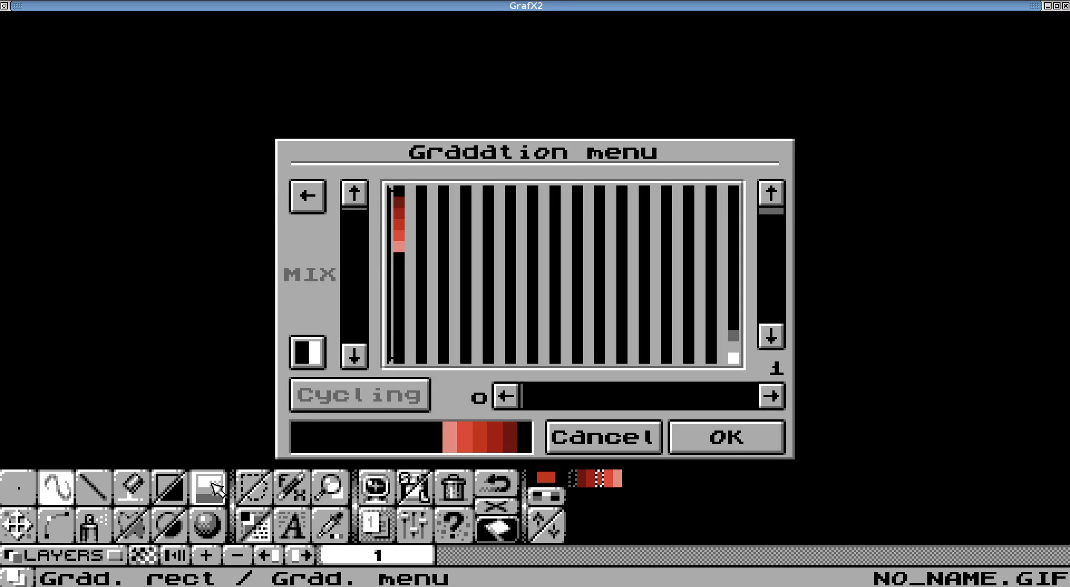
drag(400, 201, 403, 251)
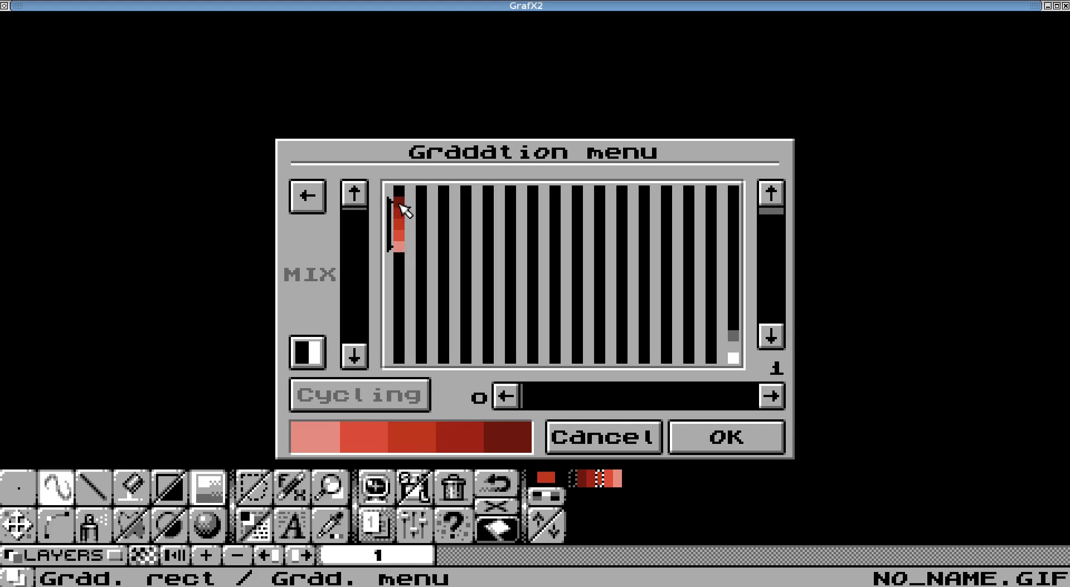
click(313, 365)
click(313, 365)
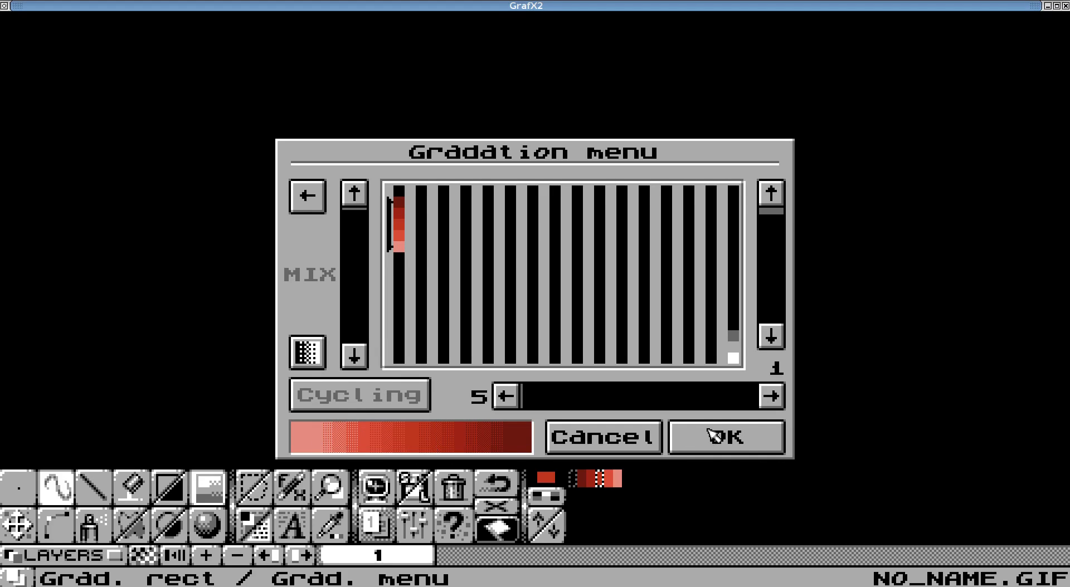
click(745, 437)
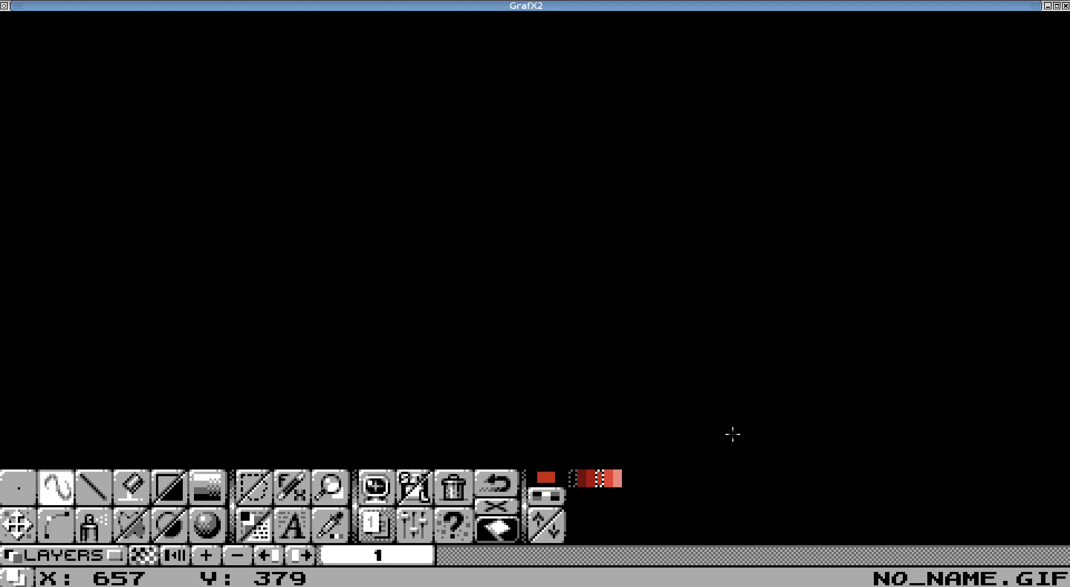
Draw a gradient-filled sphere on the canvas, left of centre, with its highlight toward the upper left.
click(208, 533)
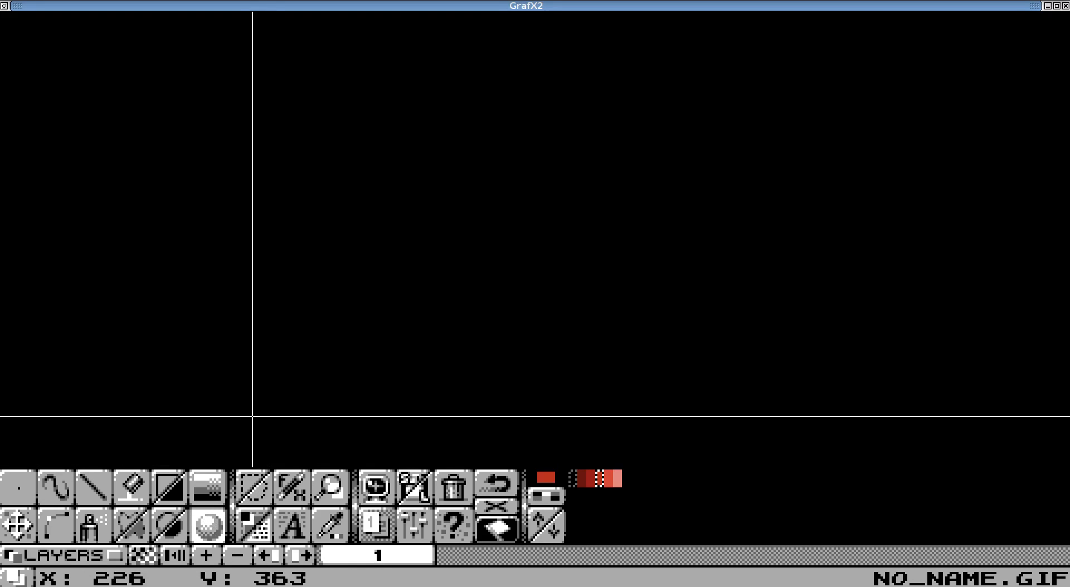
drag(301, 242, 335, 275)
click(287, 227)
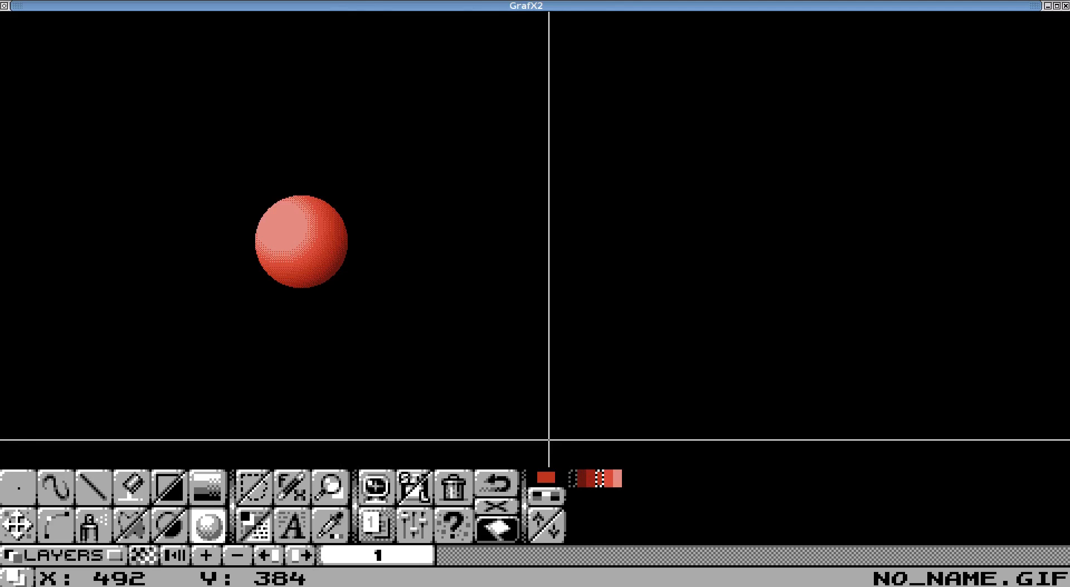
Open the palette editor, place it clear of the sphere, and set the lightness of colour 1 to 45.
key(p)
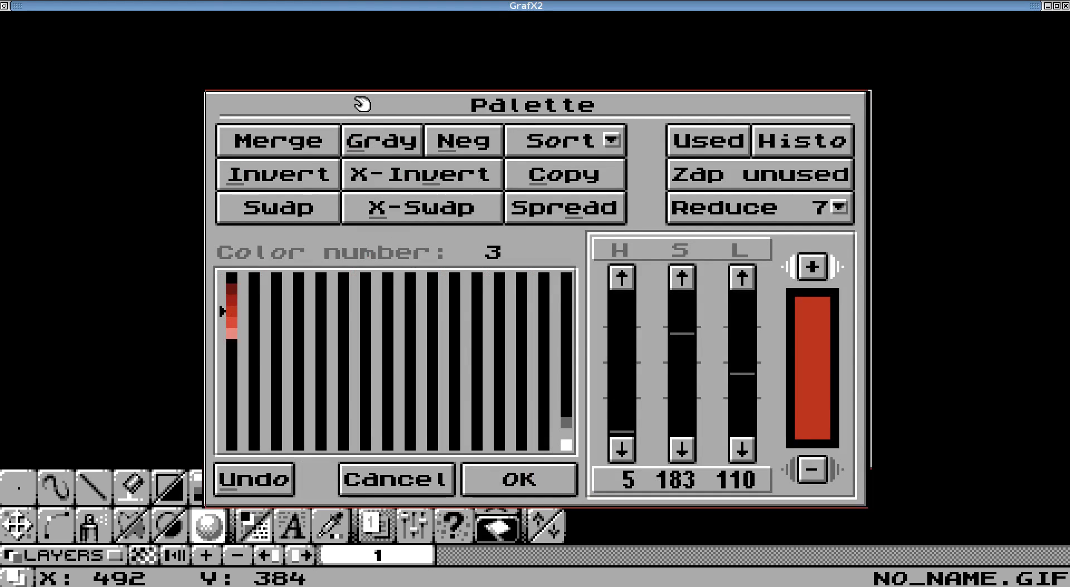
drag(358, 100, 518, 102)
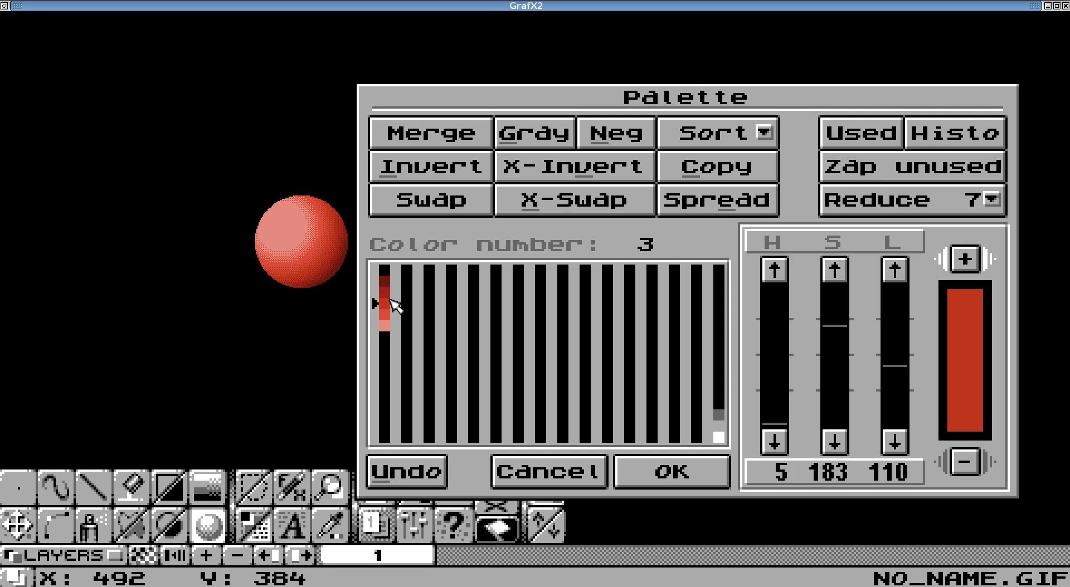
click(388, 283)
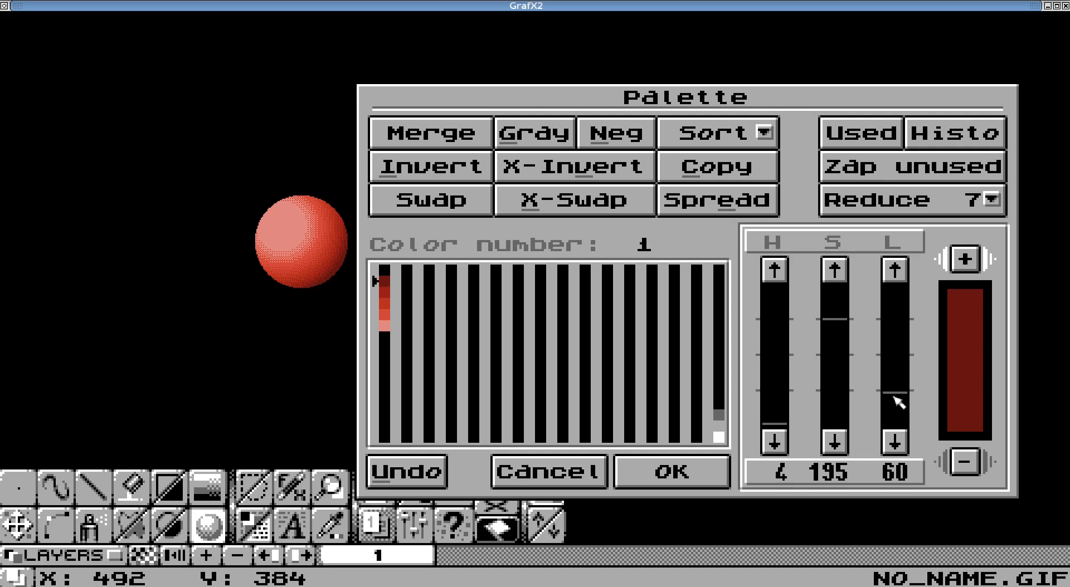
drag(893, 397, 893, 403)
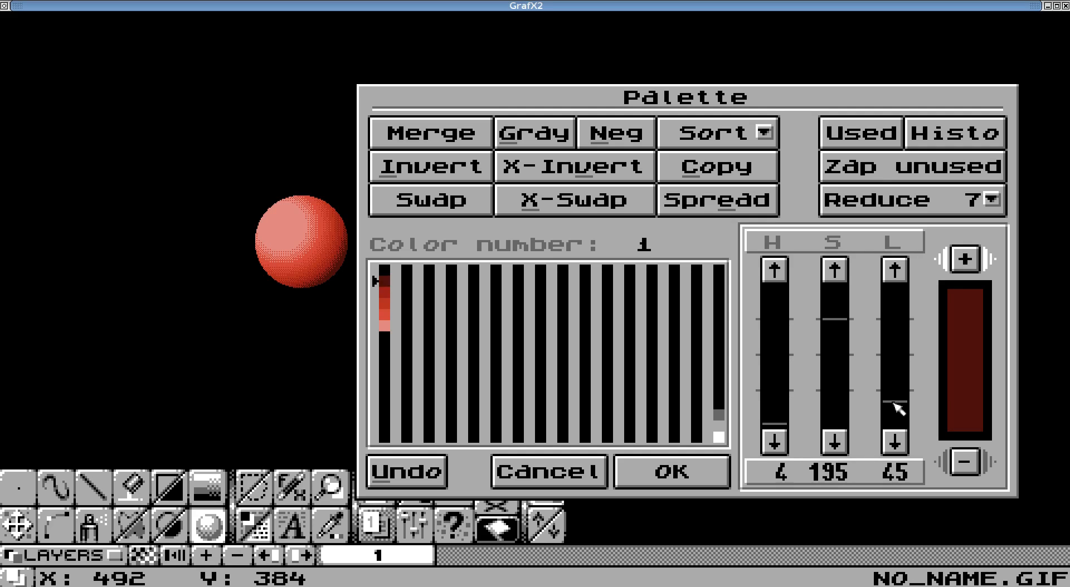
Set the lightness of colour 4 to 154 and of colour 2 to 77.
click(390, 315)
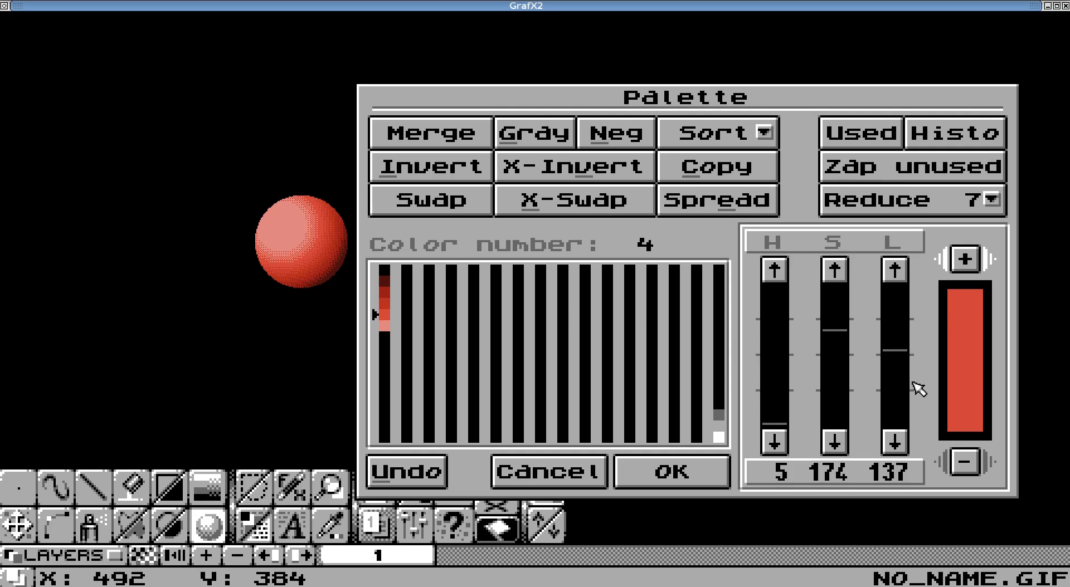
drag(896, 351, 895, 347)
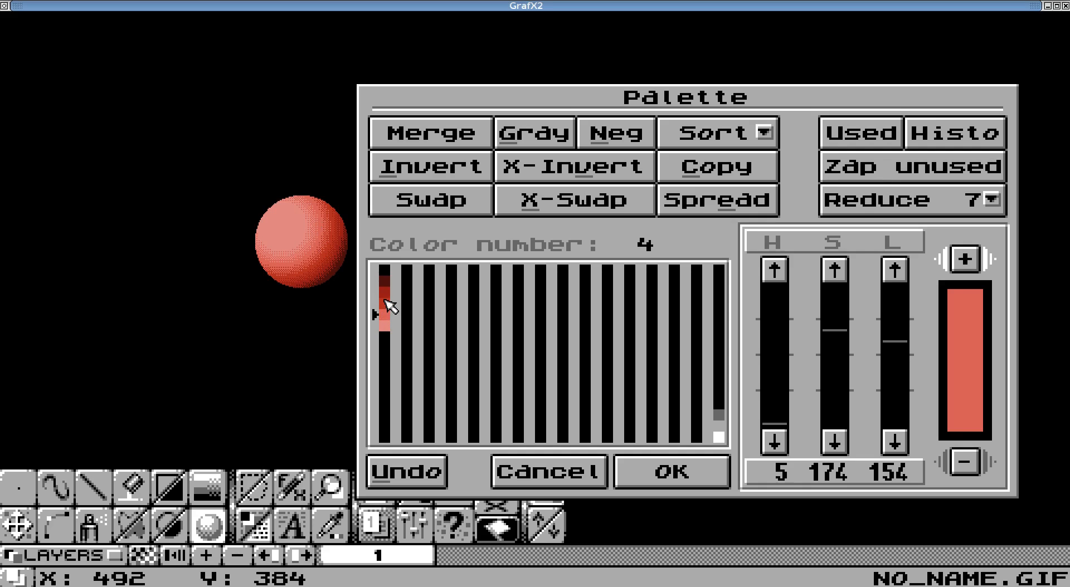
click(384, 292)
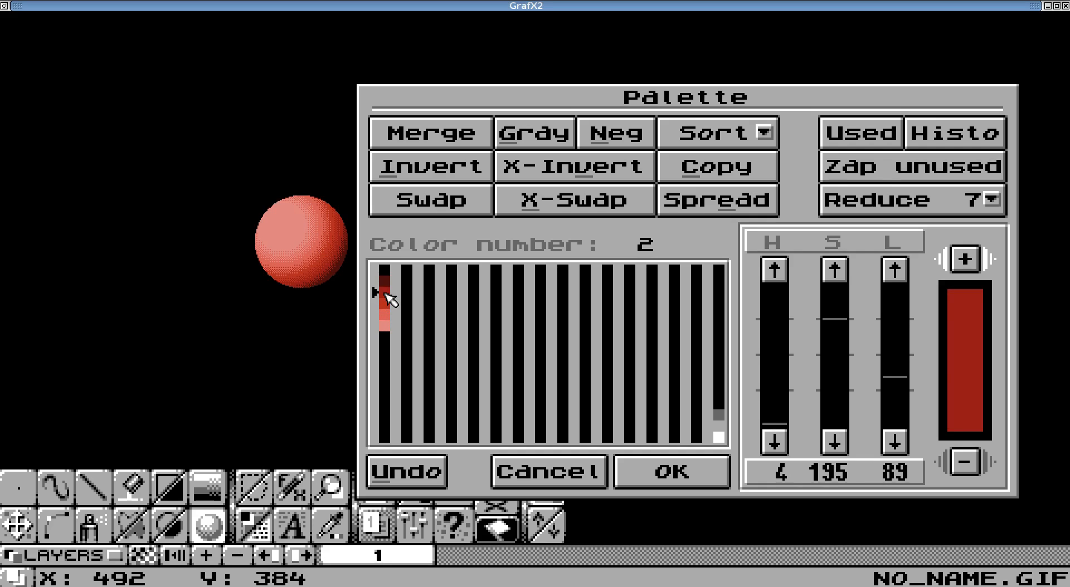
drag(890, 380, 889, 385)
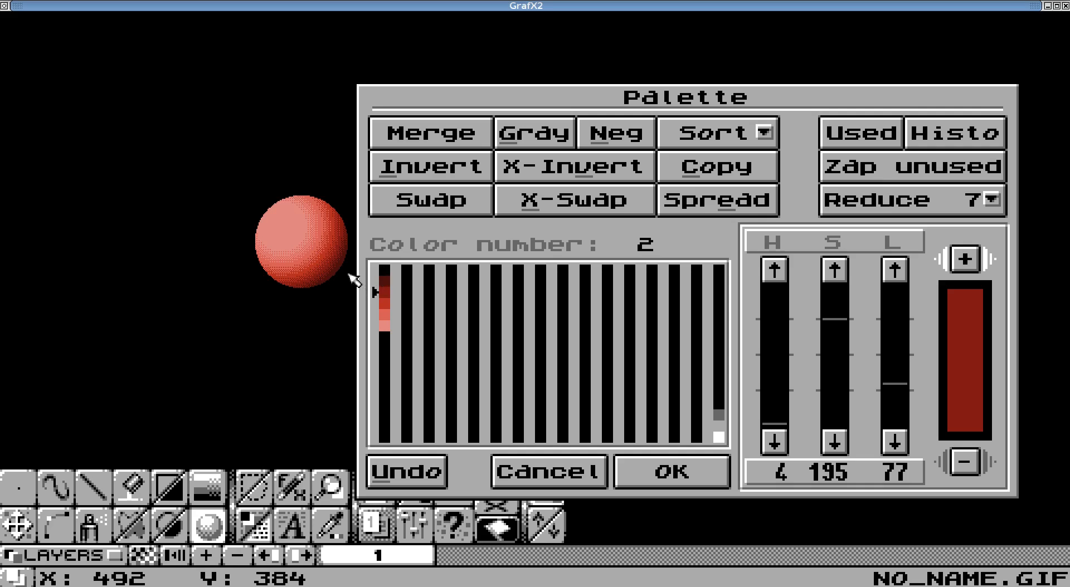
Copy the darkest red, colour 1, to colour 17 and the lightest, colour 5, to colour 21.
click(389, 280)
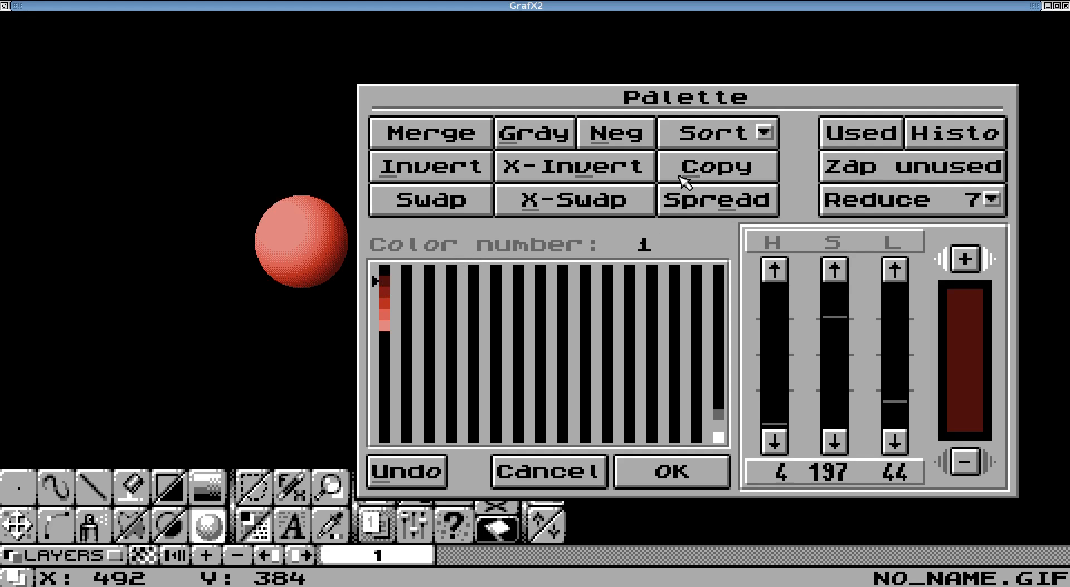
click(412, 284)
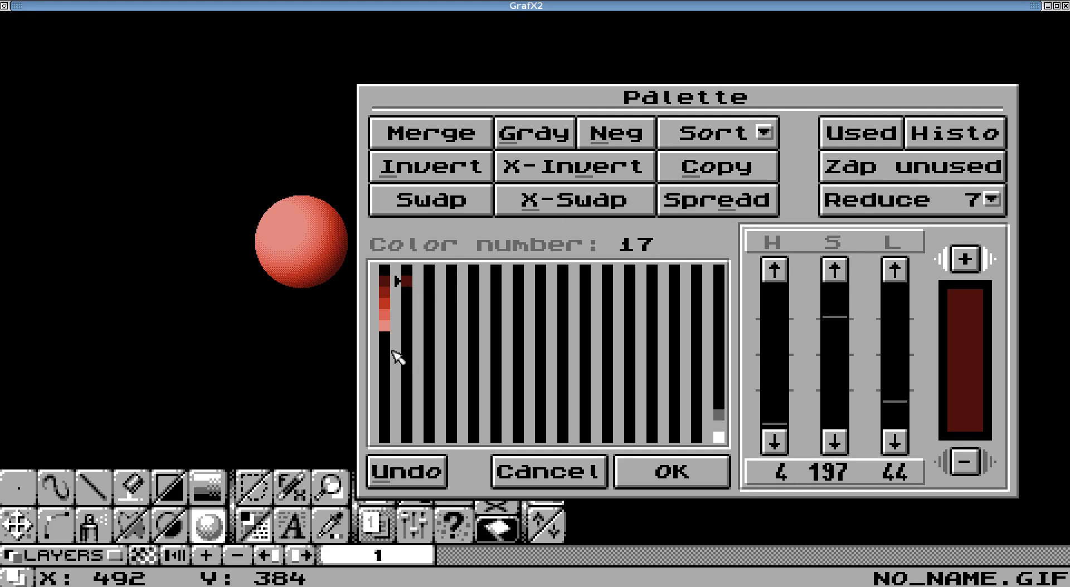
click(384, 326)
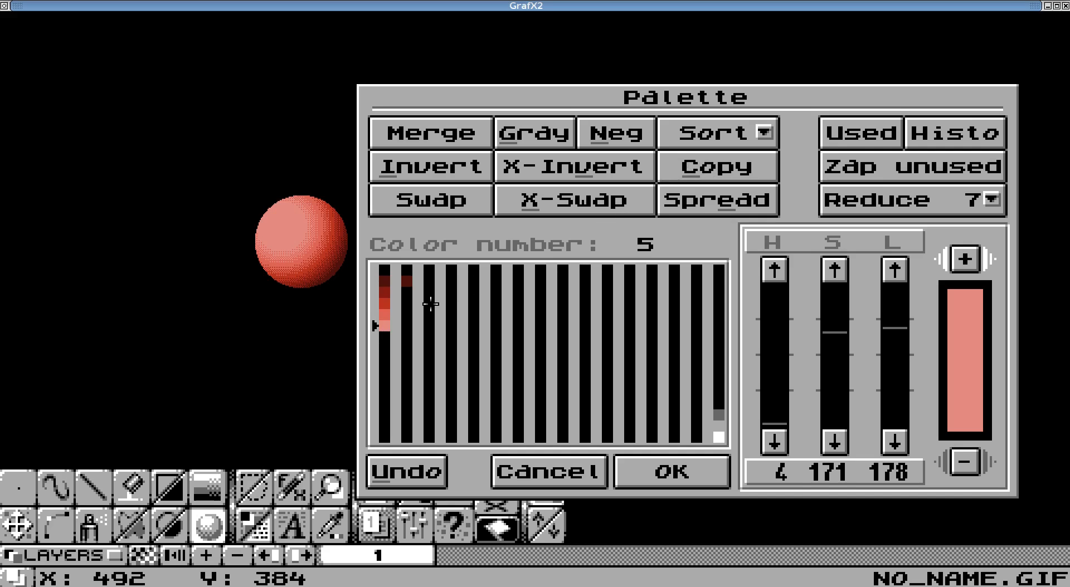
click(407, 329)
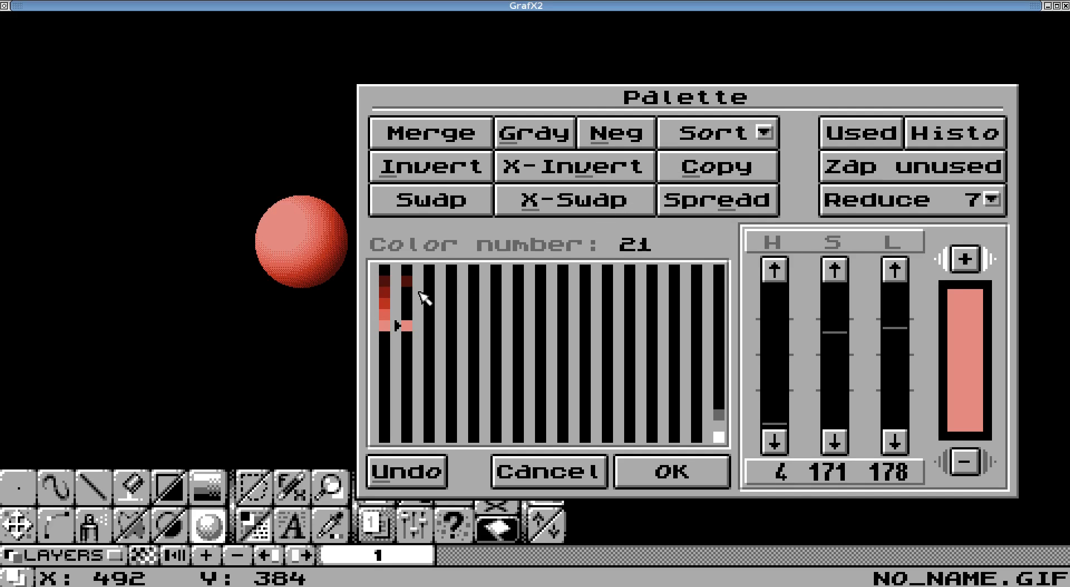
Spread colours 17 to 21 into an automatic ramp between the dark red and the light pink, and accept the palette.
drag(411, 287, 405, 329)
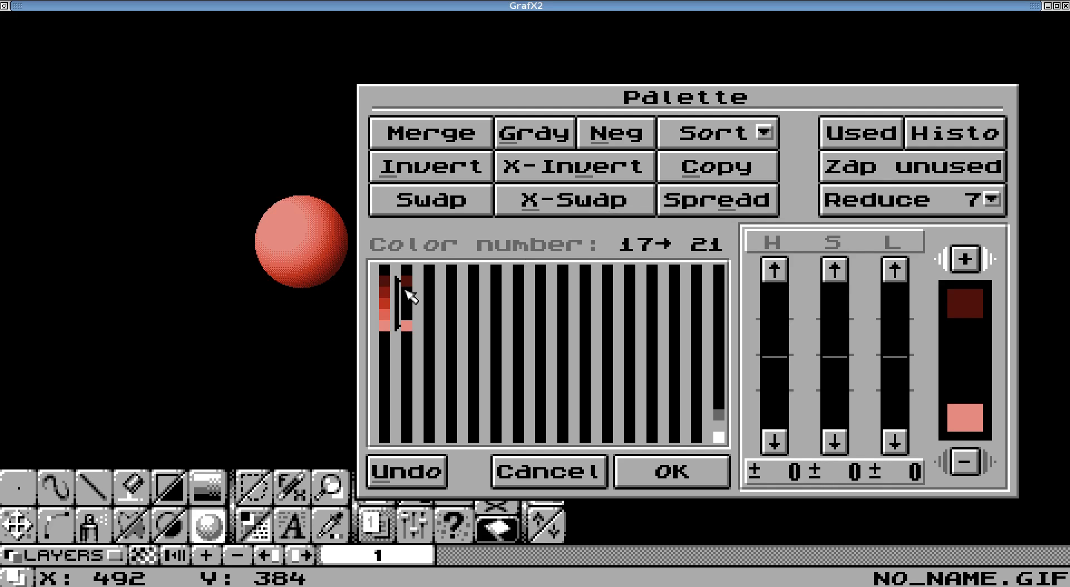
click(684, 208)
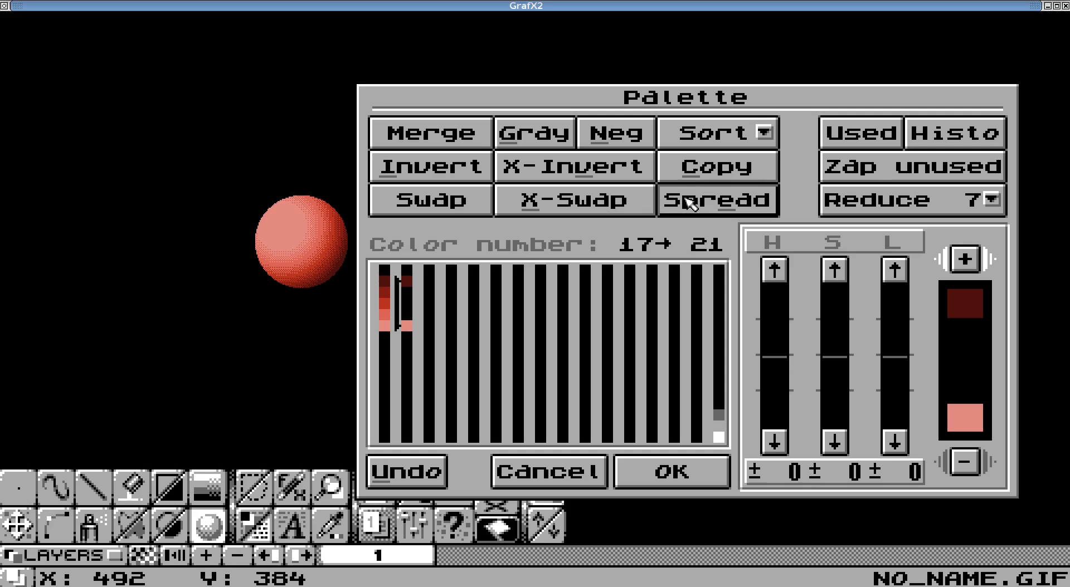
click(428, 339)
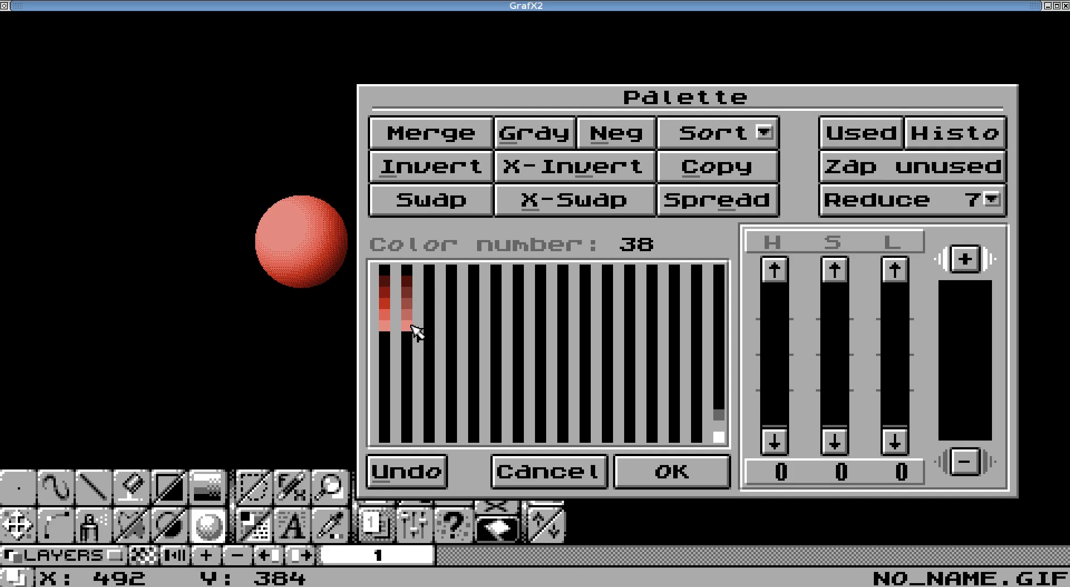
click(670, 470)
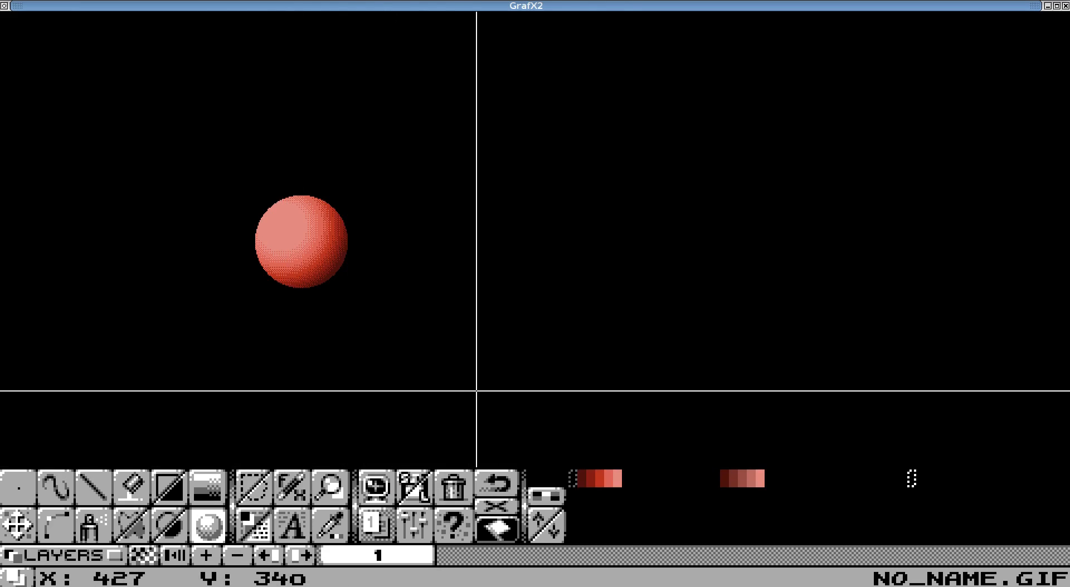
Choose the middle shade of the second ramp as the drawing colour and set the gradient range to colours 17 to 21.
click(747, 486)
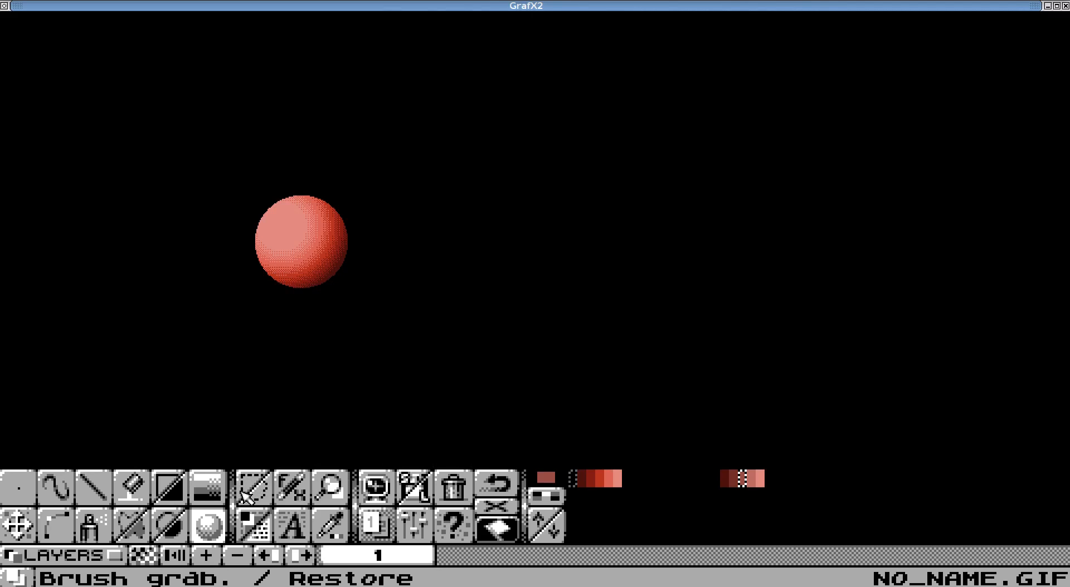
right_click(211, 492)
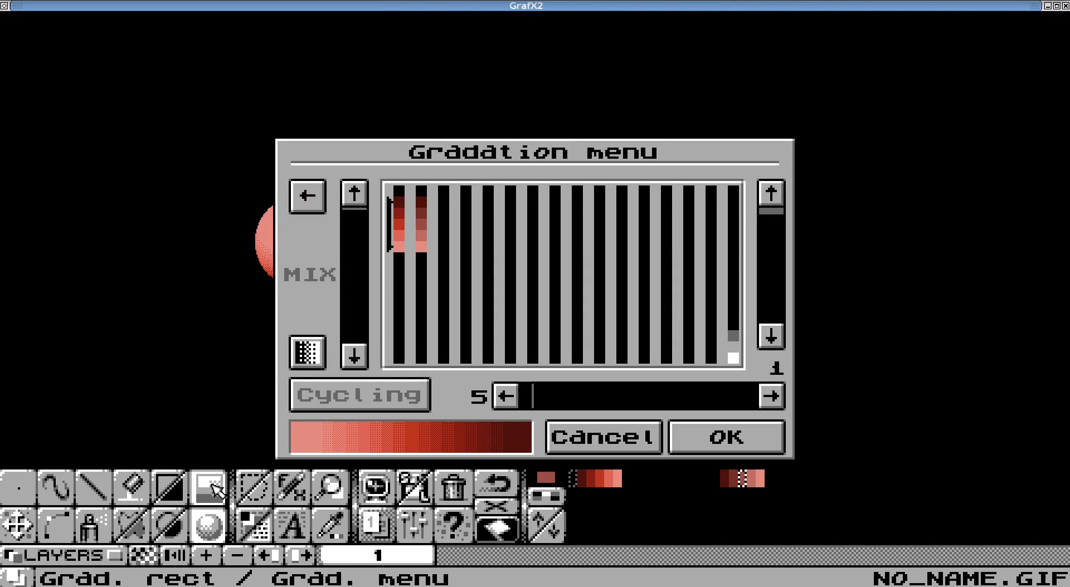
drag(420, 198, 426, 249)
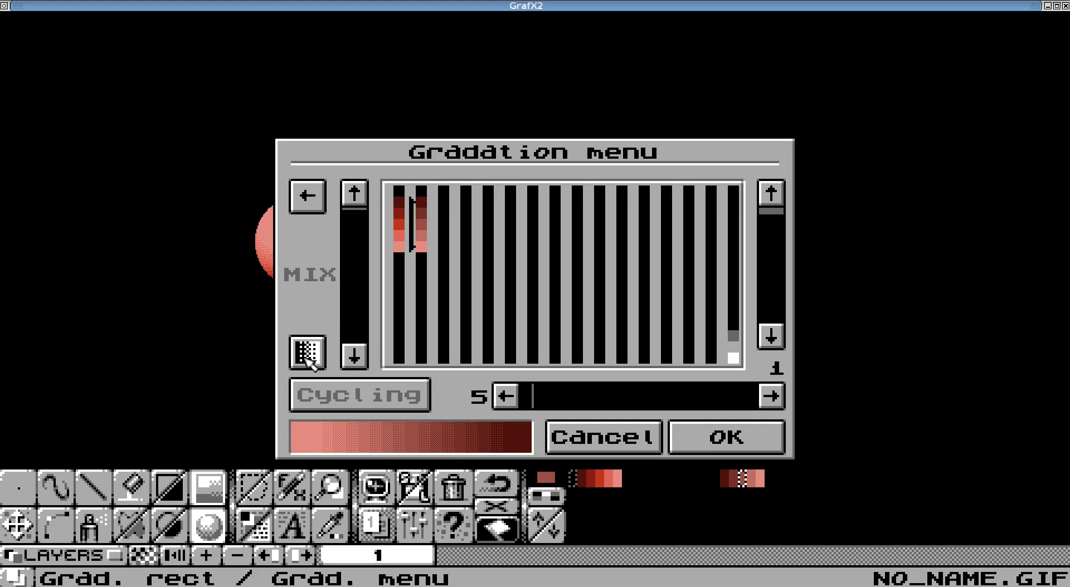
click(702, 438)
Draw a gradient sphere with the second ramp beside the red one, with its highlight towards the upper left.
drag(406, 233, 442, 261)
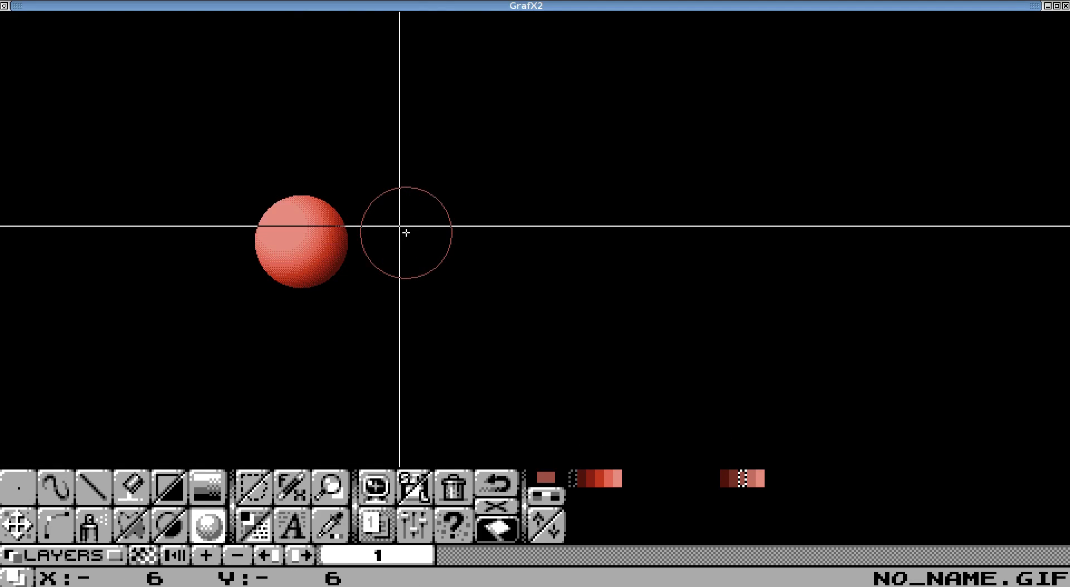
click(390, 215)
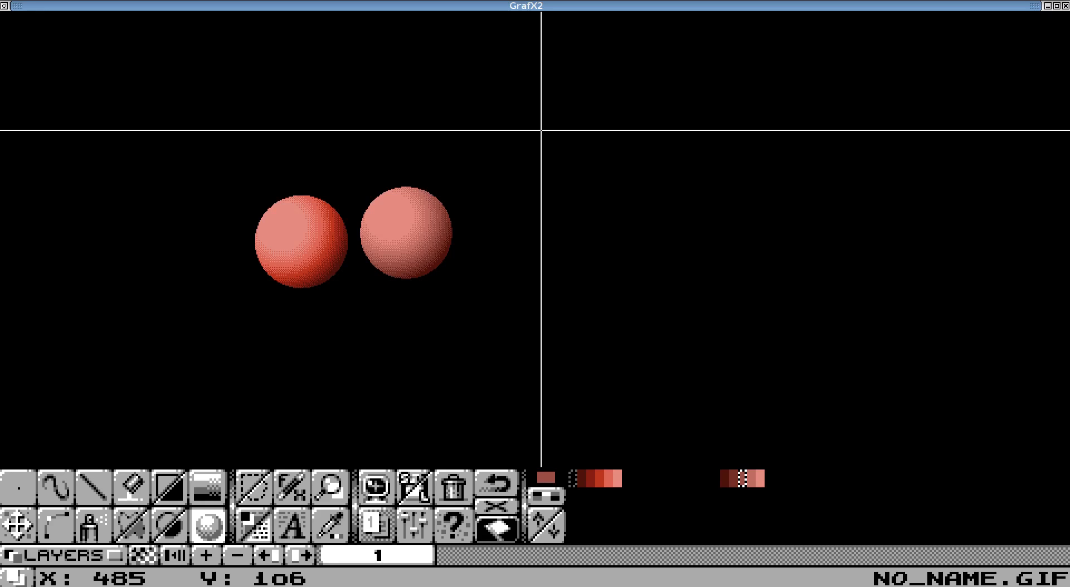
click(548, 496)
drag(208, 114, 375, 98)
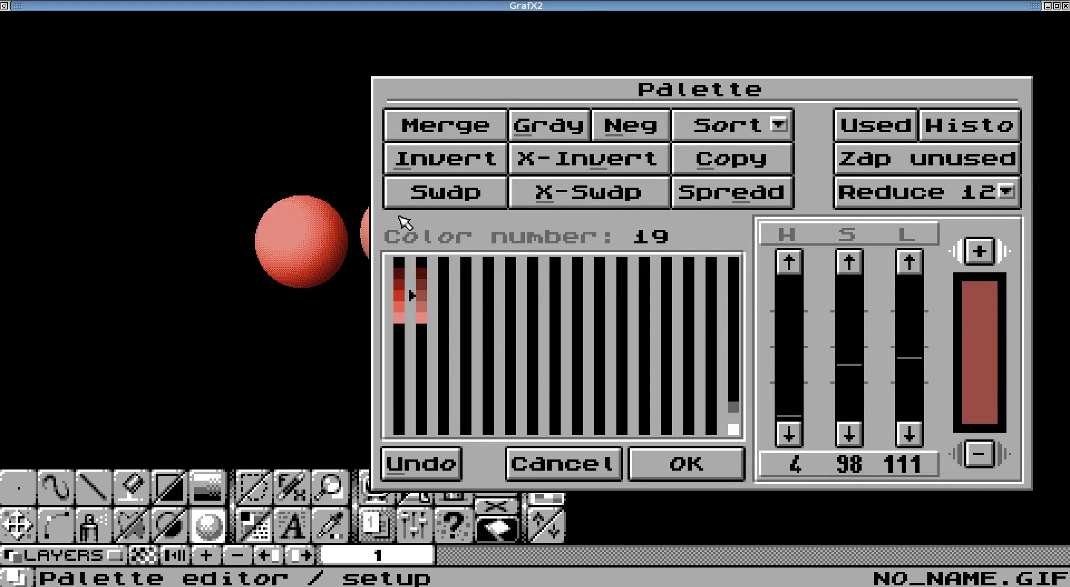
drag(487, 94, 632, 88)
drag(482, 78, 575, 38)
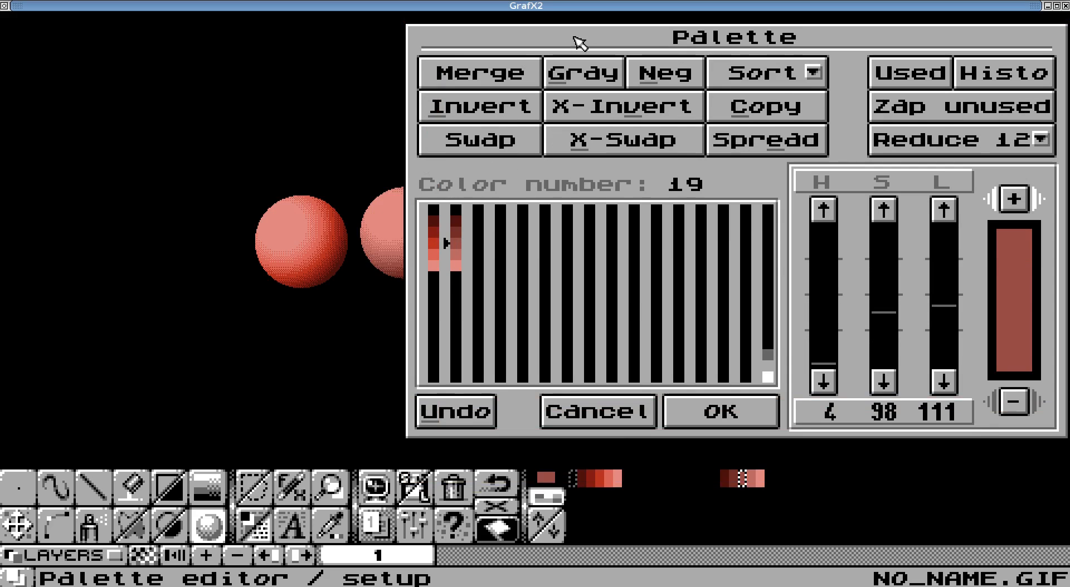
click(722, 414)
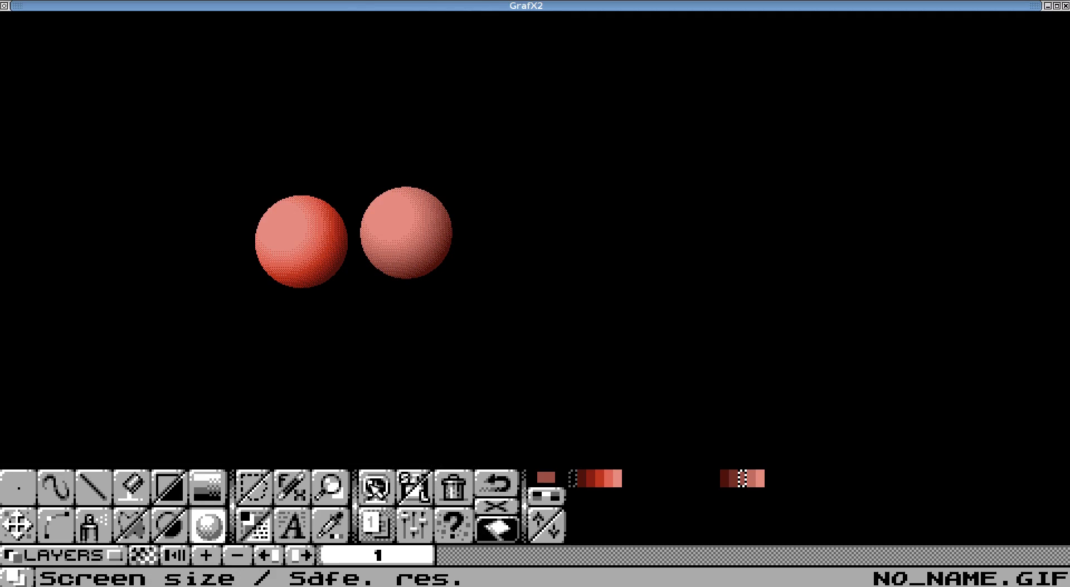
Set the hue of colour 21, the lightest shade of the second ramp, to 215 in the palette editor.
click(496, 526)
mouse_move(638, 295)
mouse_down()
mouse_move(726, 158)
mouse_move(726, 42)
mouse_up()
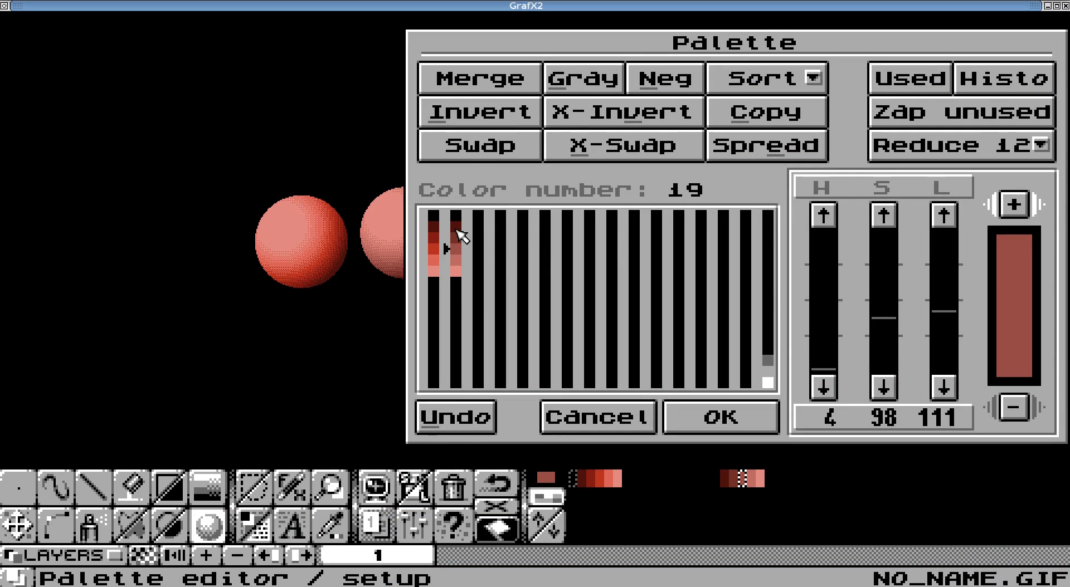
click(456, 272)
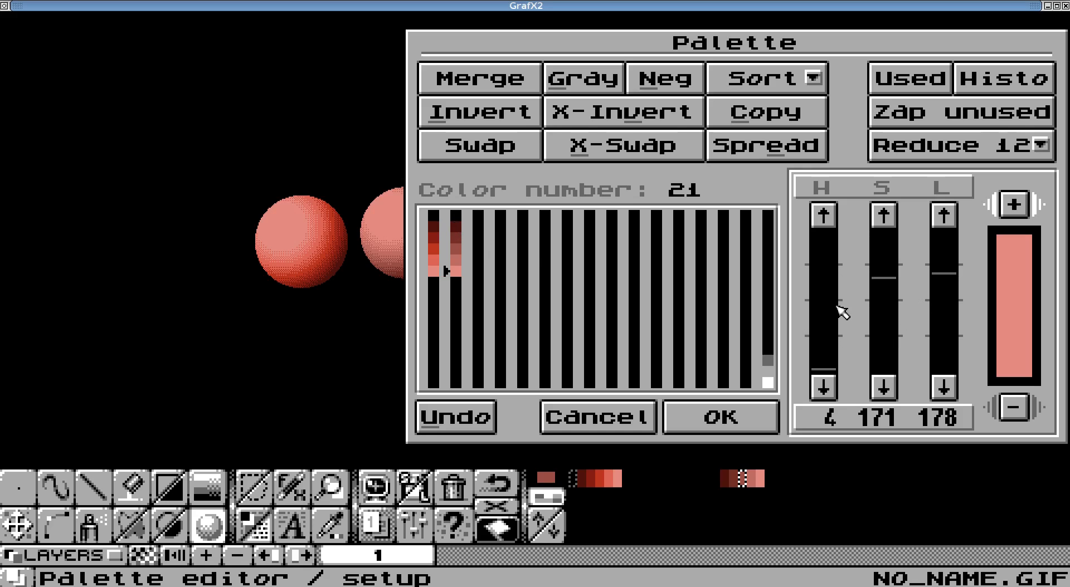
drag(824, 365, 819, 259)
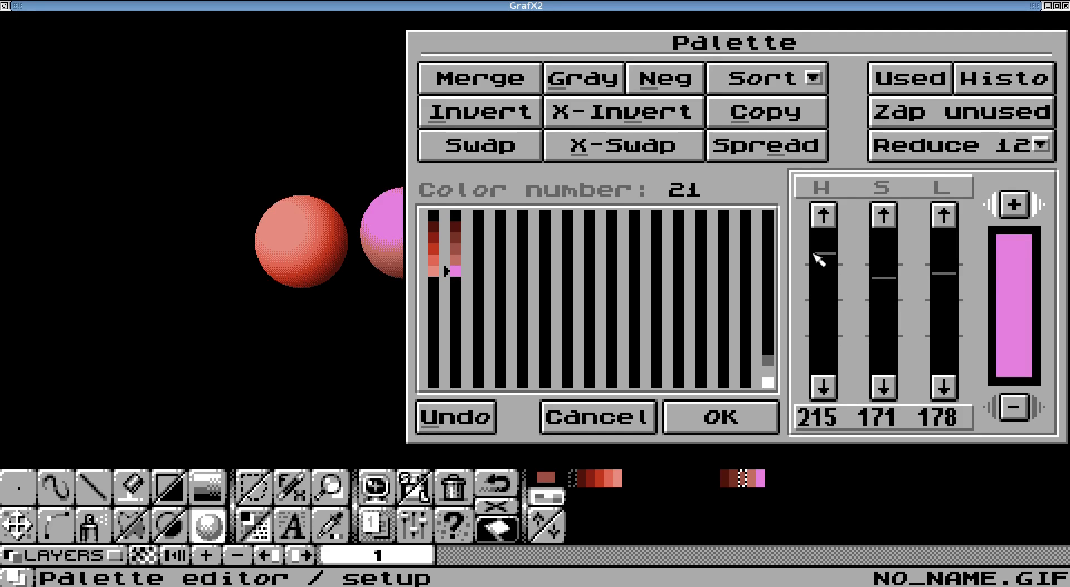
Spread colours 17 to 21 into a ramp from dark red to light magenta, and accept the palette.
drag(462, 224, 461, 274)
click(758, 155)
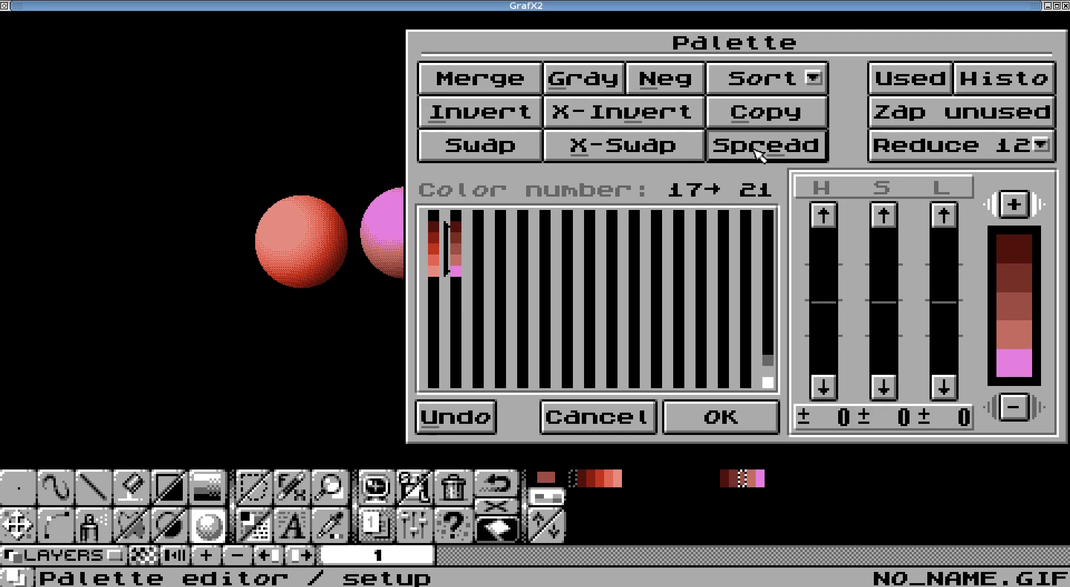
click(678, 425)
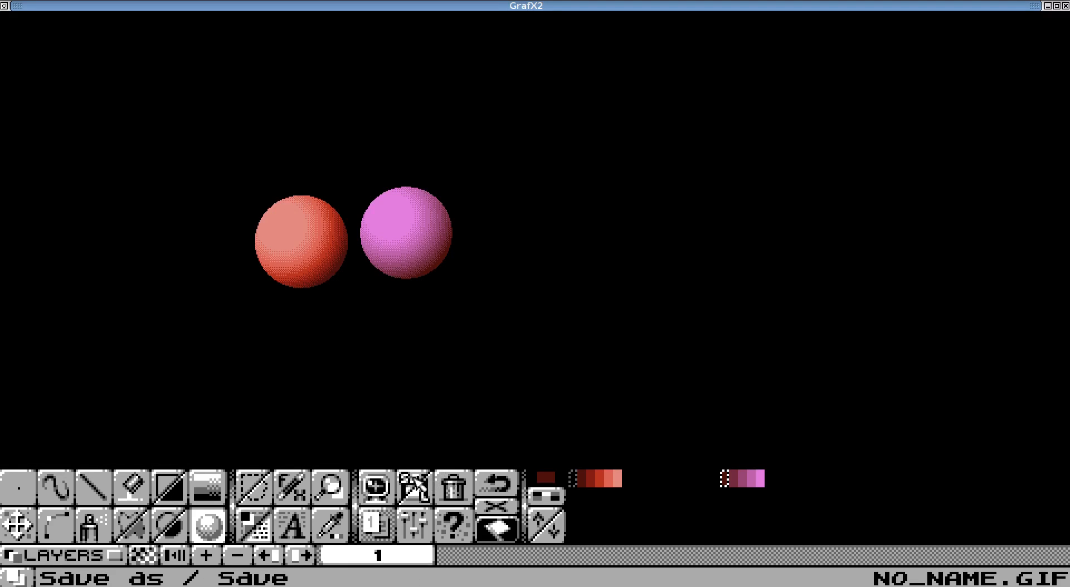
Save the palette to the Desktop folder in pal format as test_pal.pal, overwriting the existing file.
click(375, 524)
double_click(318, 315)
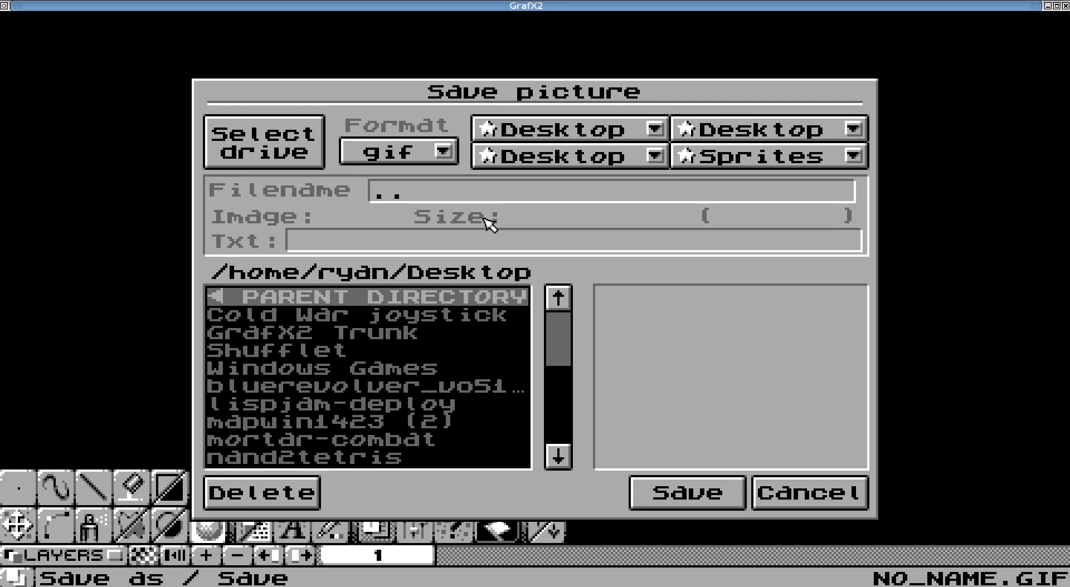
click(425, 159)
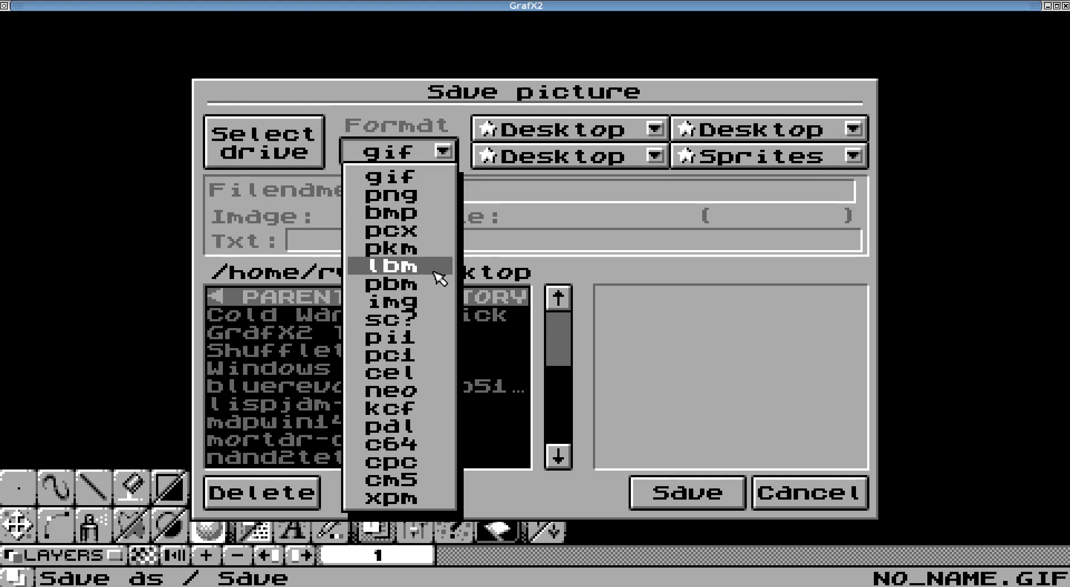
click(445, 426)
click(441, 192)
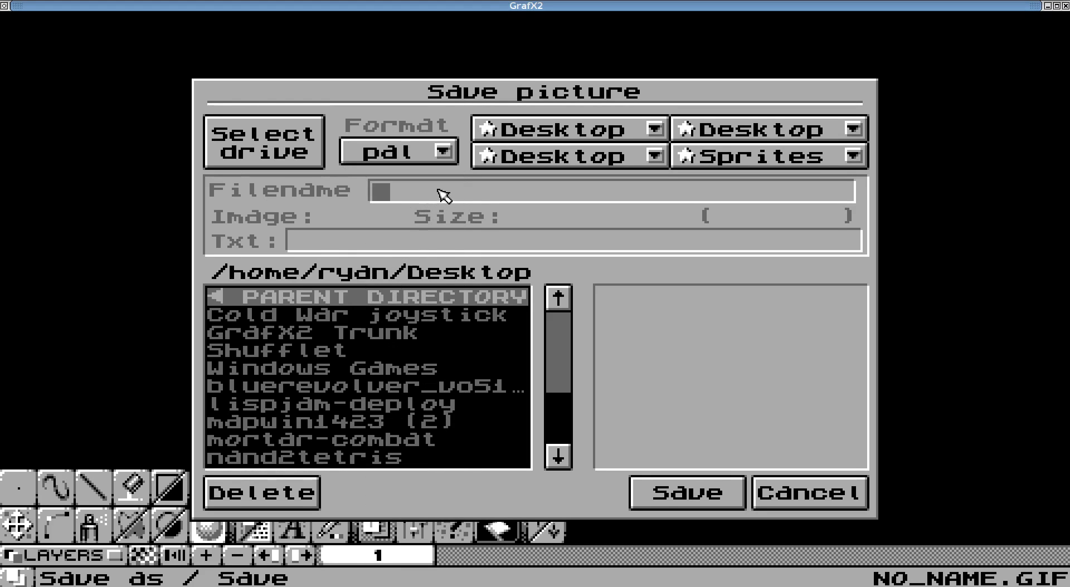
text(test)
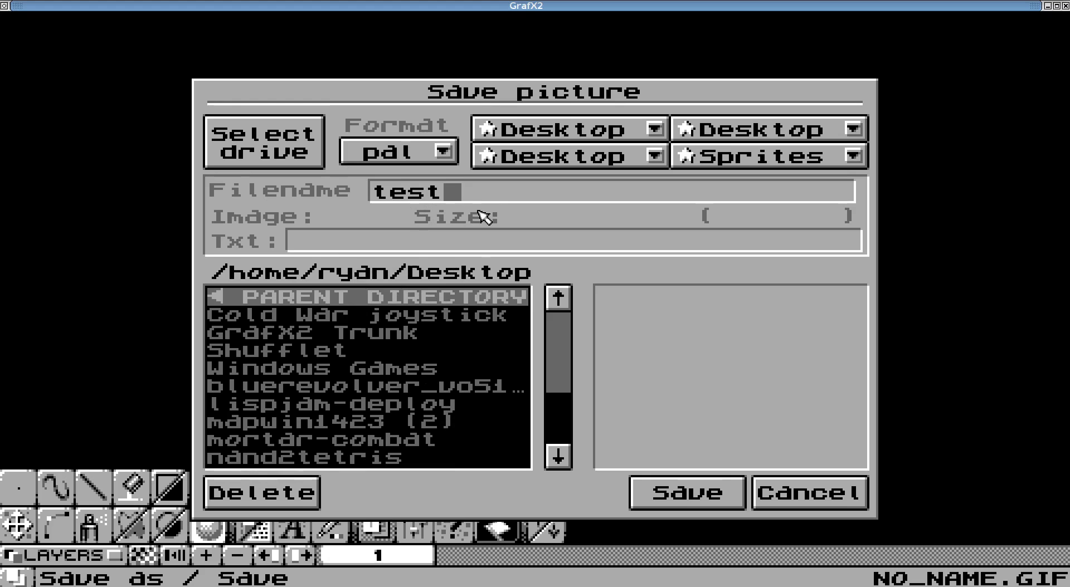
text(_pal)
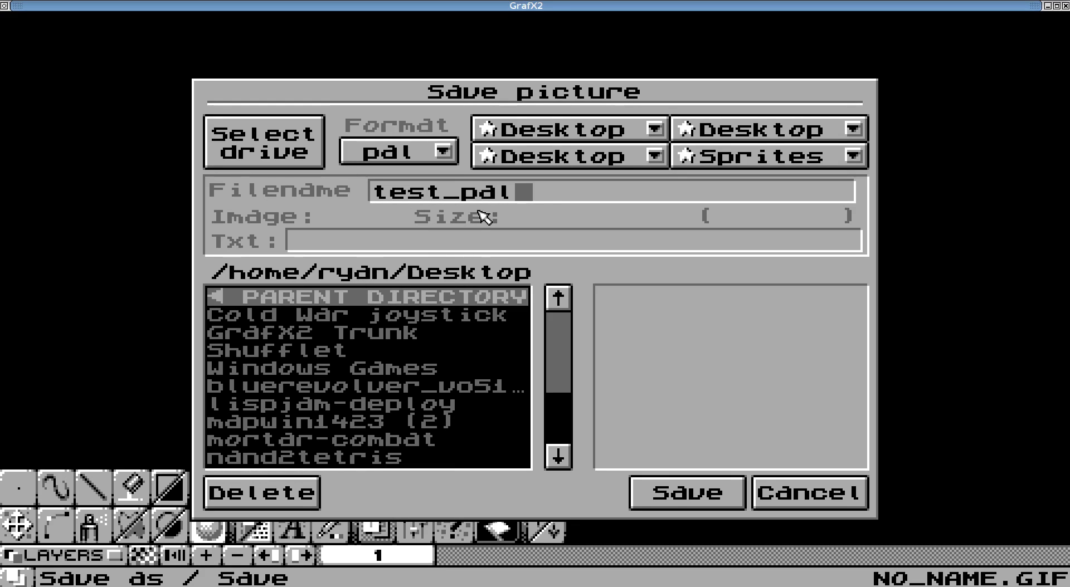
text(.;)
key(BackSpace)
text(pal)
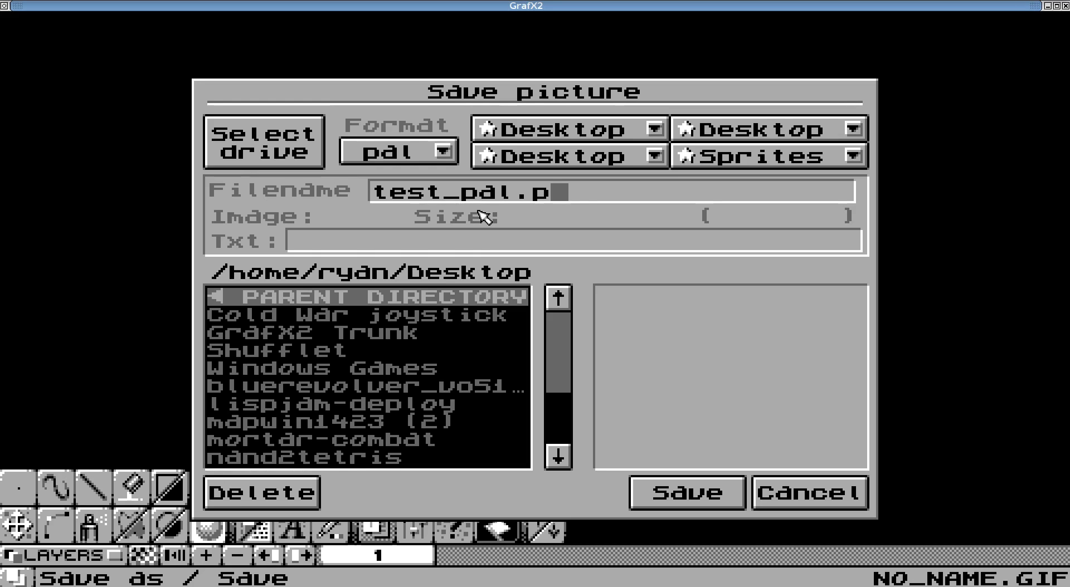
click(688, 497)
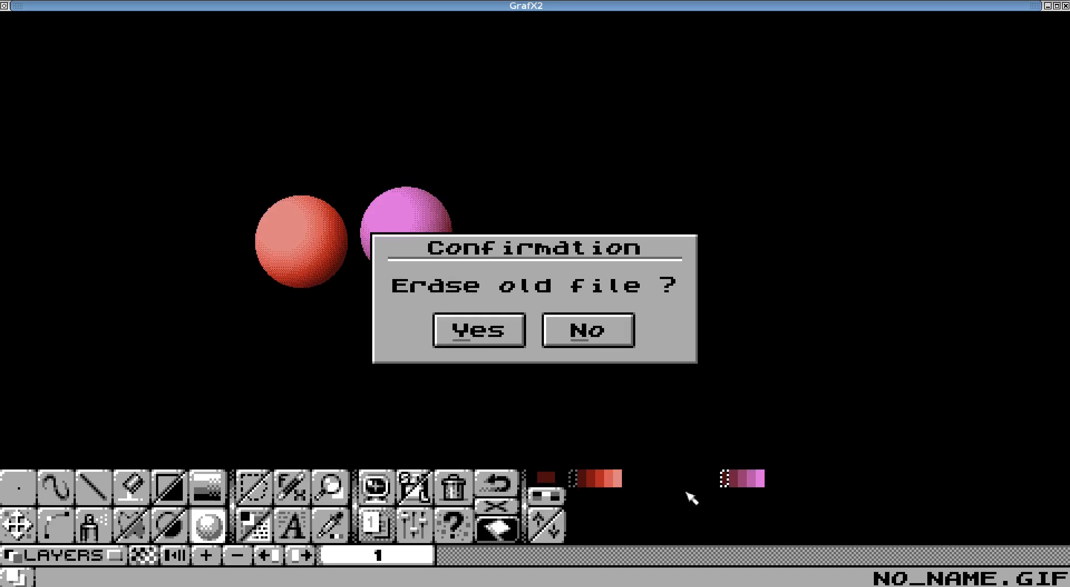
click(481, 331)
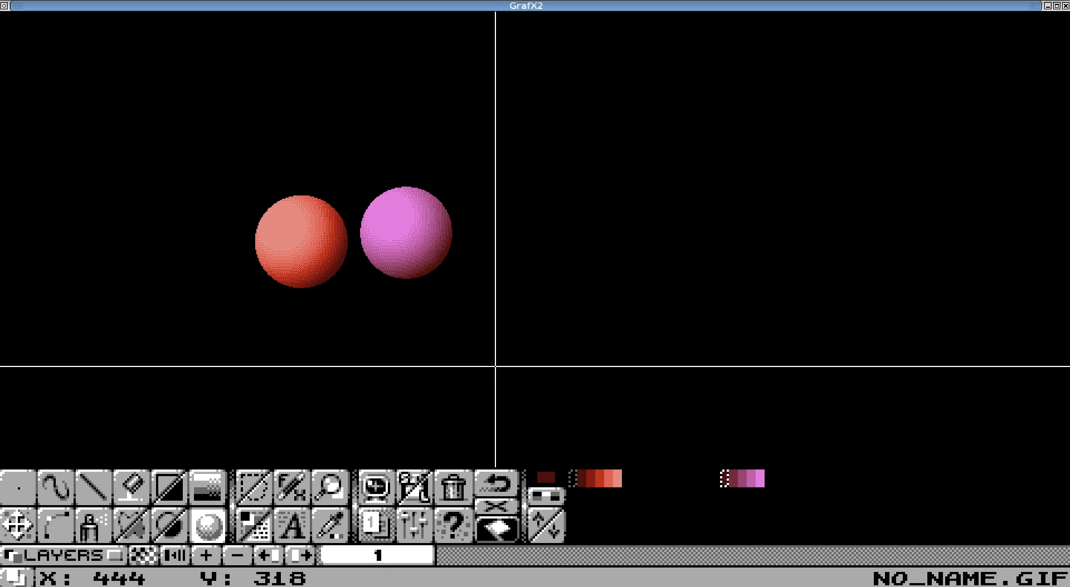
Run the _DBTOOLBOX script and load DawnBringer's 32-colour DB32 preset, removing the old palette without remapping the image.
key(ctrl+b)
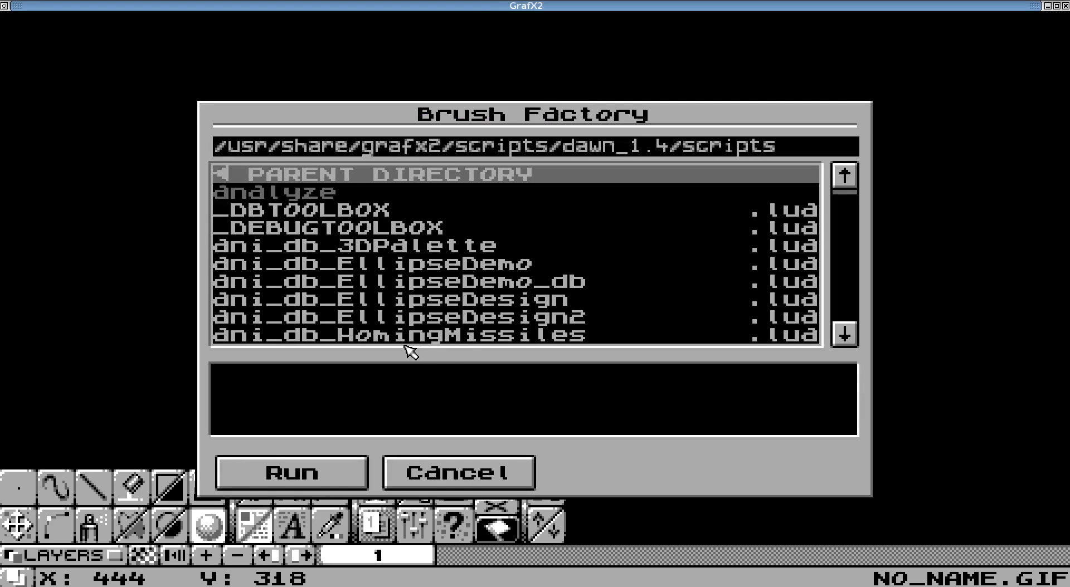
double_click(341, 212)
click(507, 239)
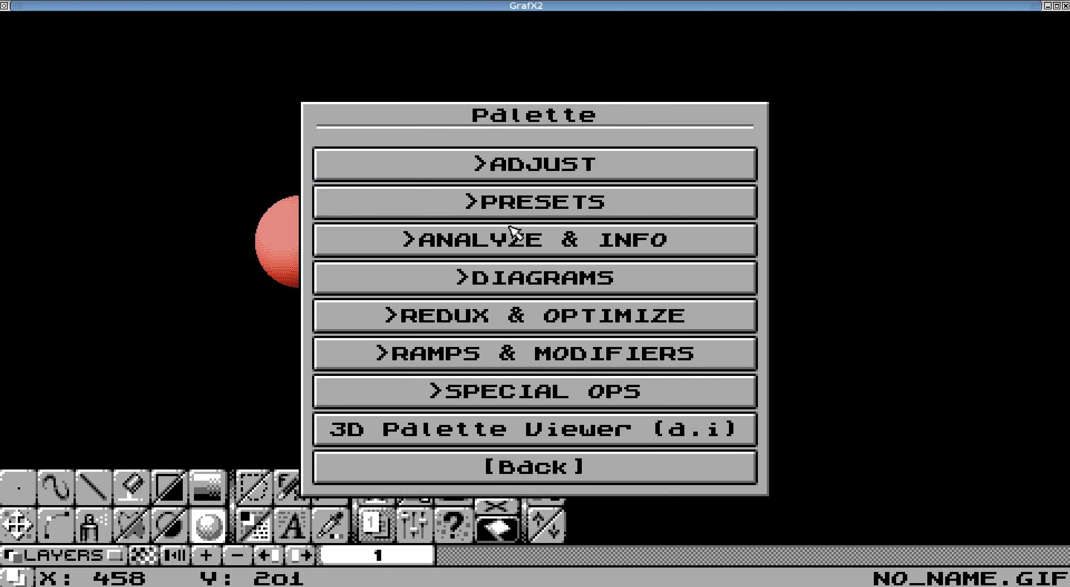
click(504, 203)
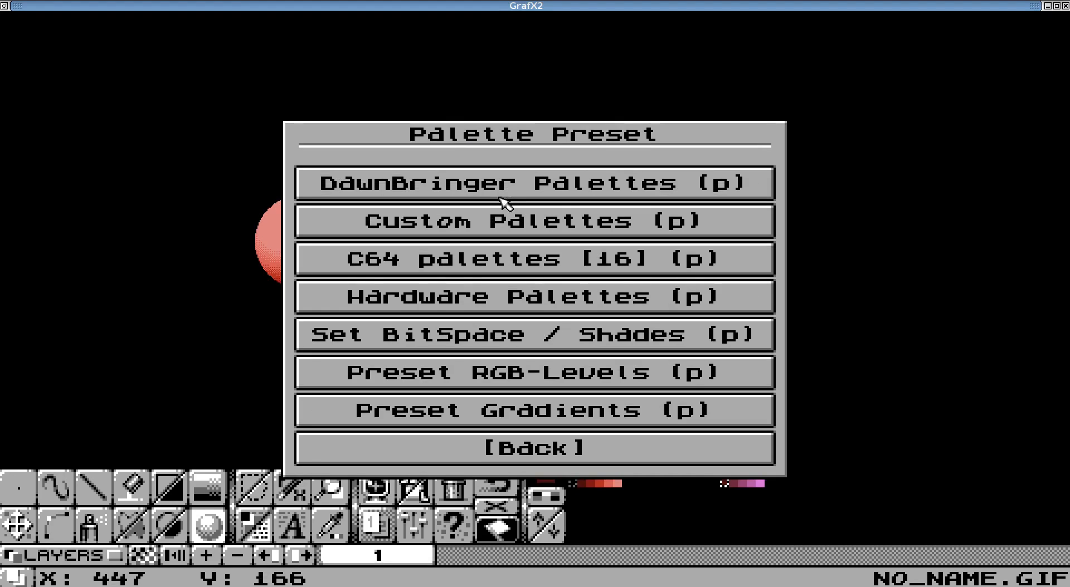
click(508, 192)
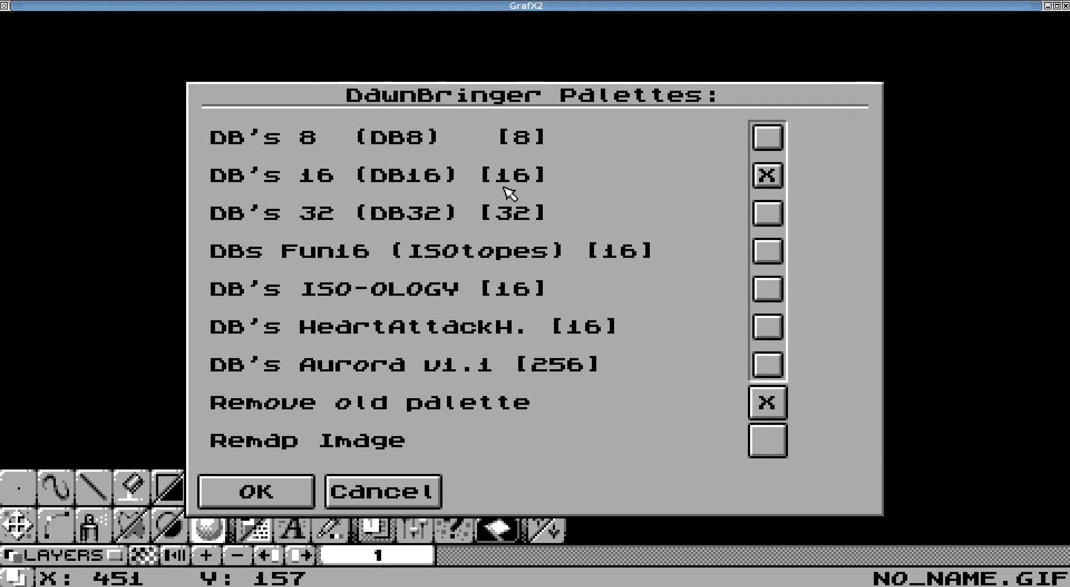
click(766, 215)
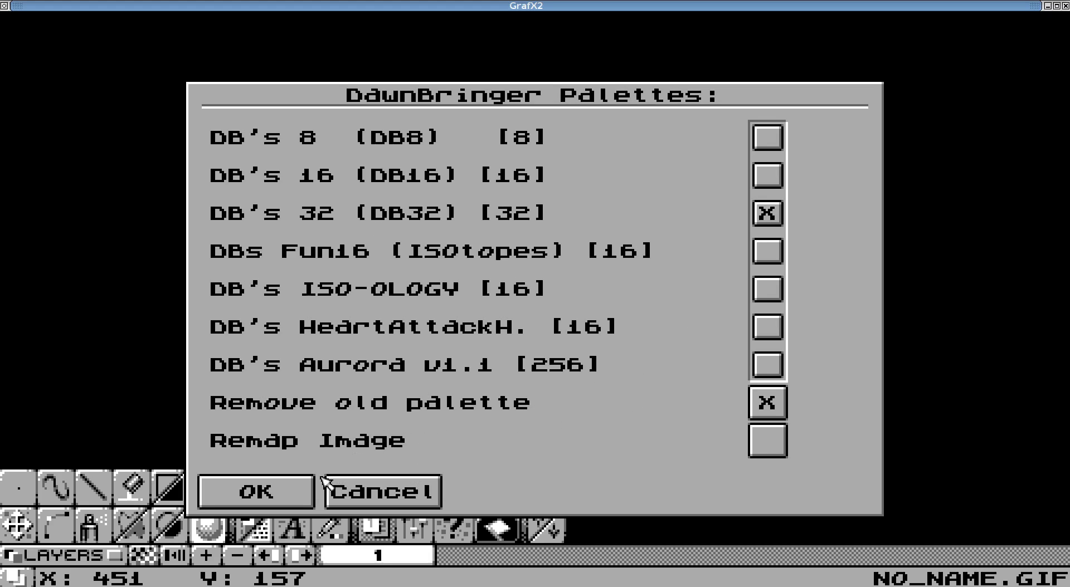
click(306, 491)
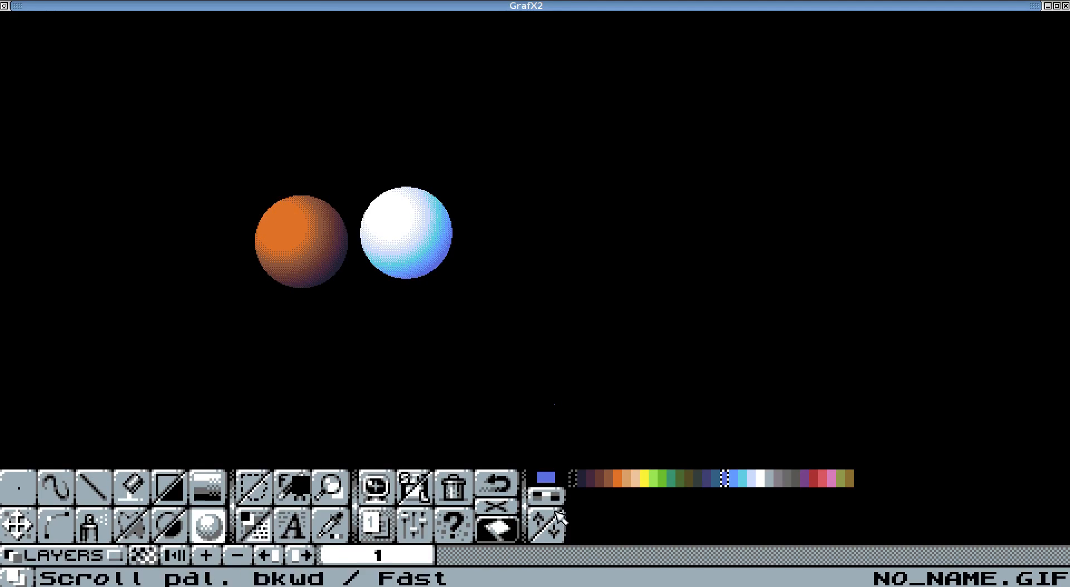
Restore the interface colours within the DB32 palette and accept it.
click(546, 524)
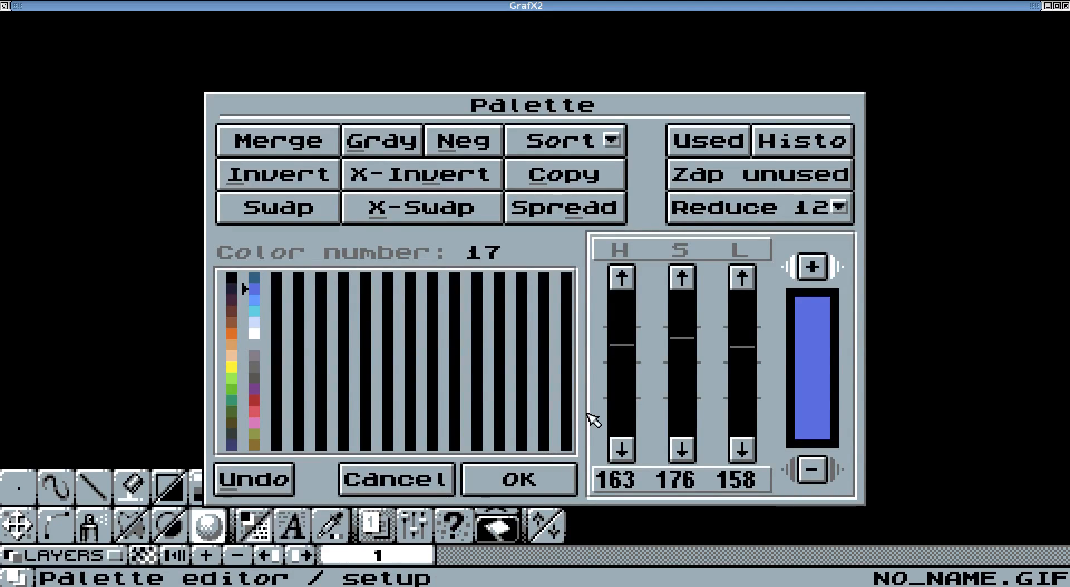
key(BackSpace)
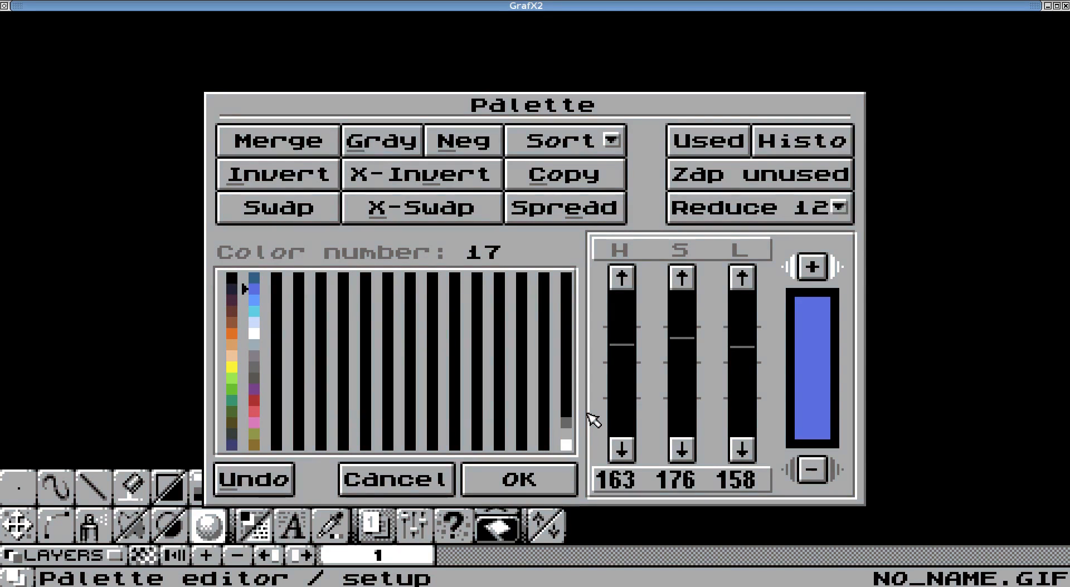
click(523, 481)
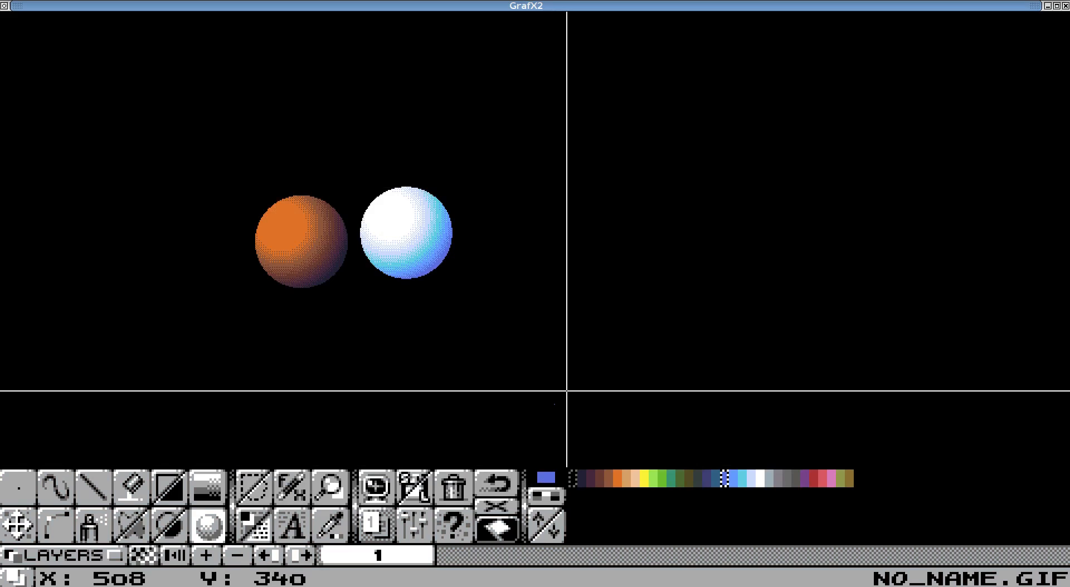
Load the palette file test_pal.pal from the Desktop folder, discarding the unsaved changes.
click(425, 499)
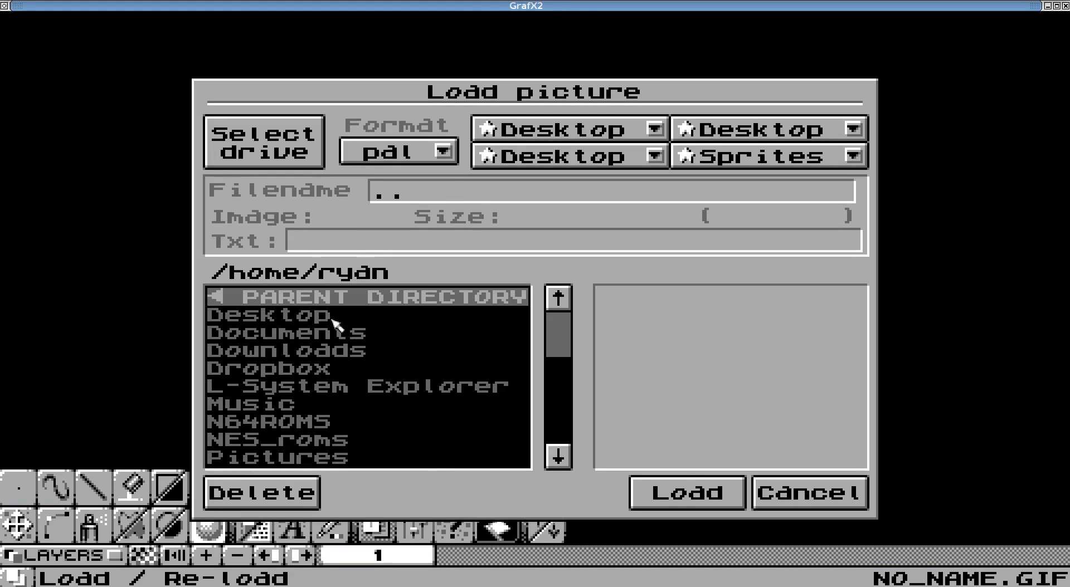
double_click(336, 317)
drag(547, 350, 557, 432)
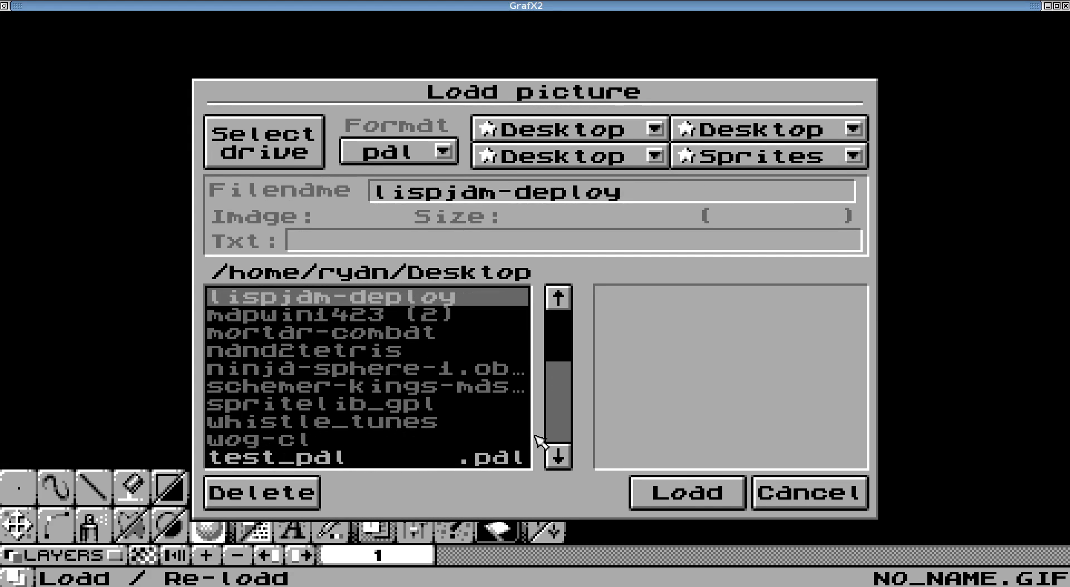
click(411, 459)
click(674, 483)
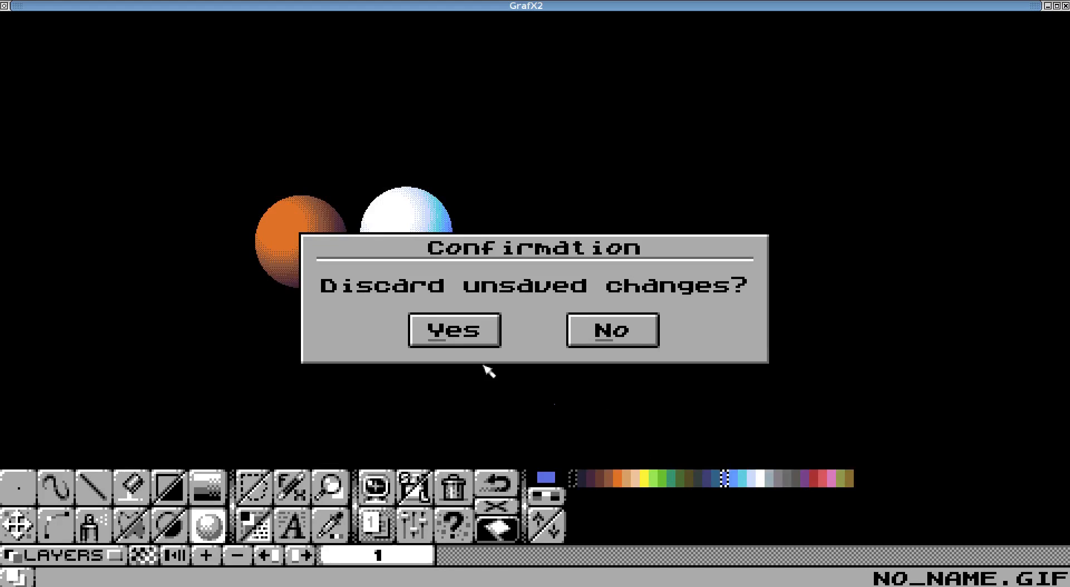
click(486, 334)
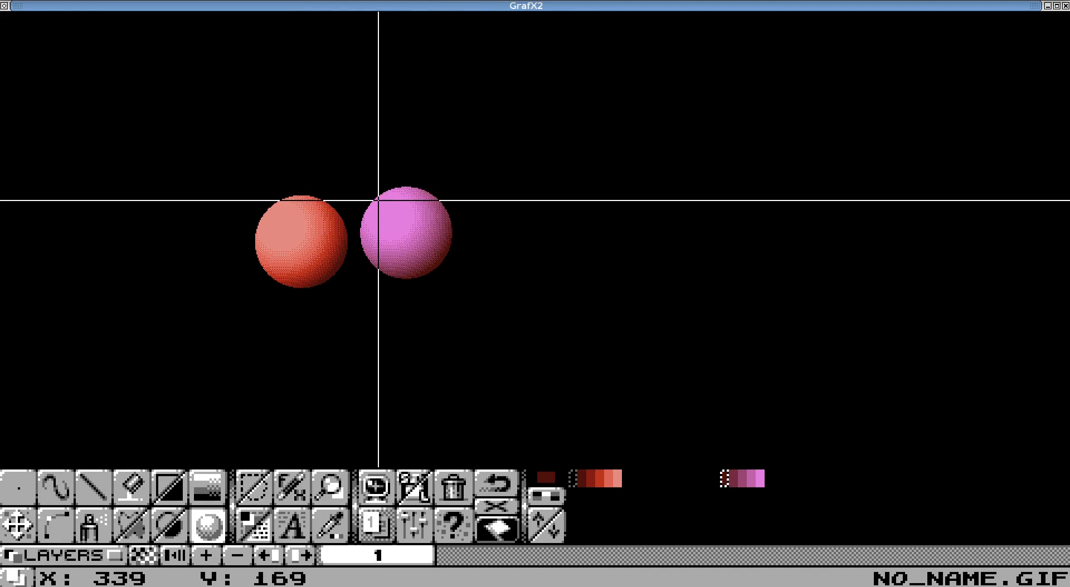
Examine the reloaded colour ramps in the palette editor and leave the palette as it is.
click(496, 527)
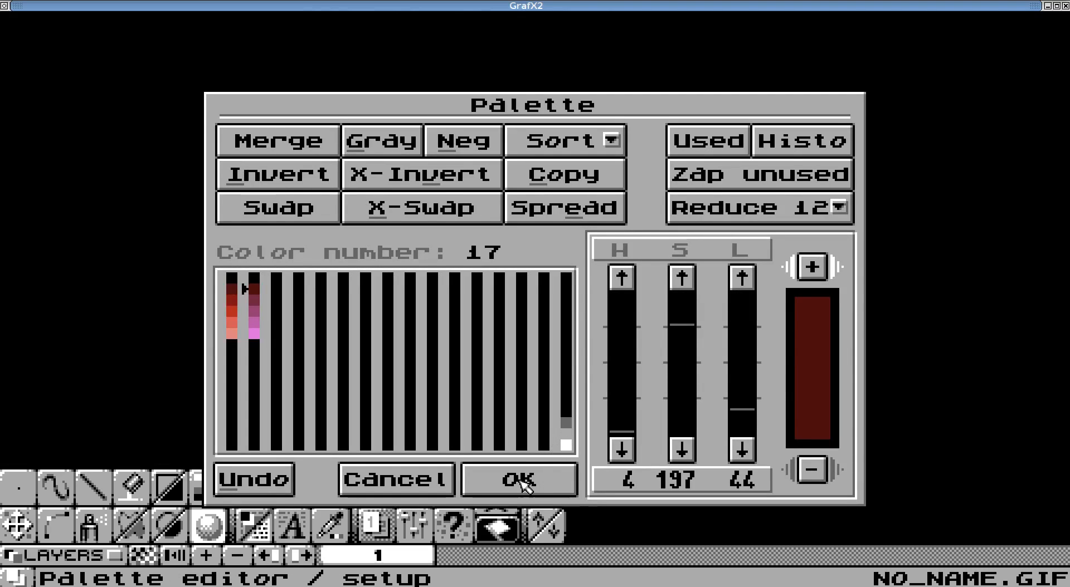
click(524, 483)
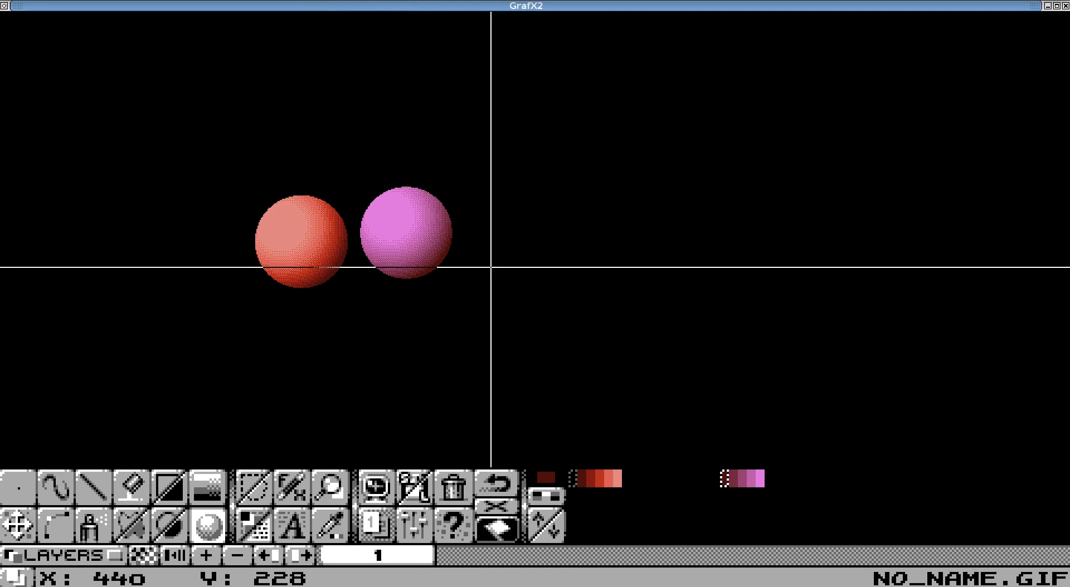
click(556, 501)
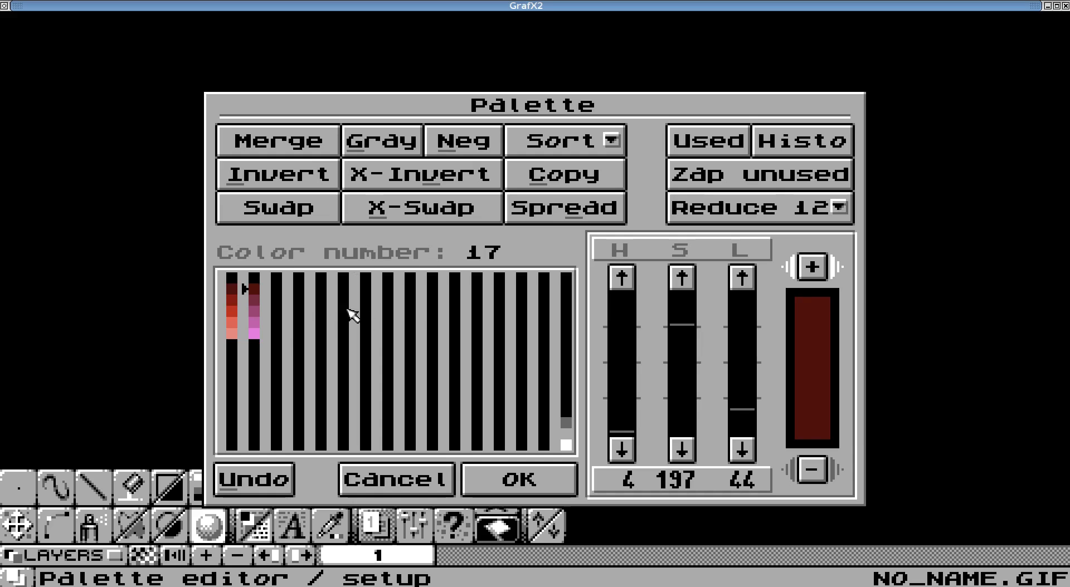
key(Escape)
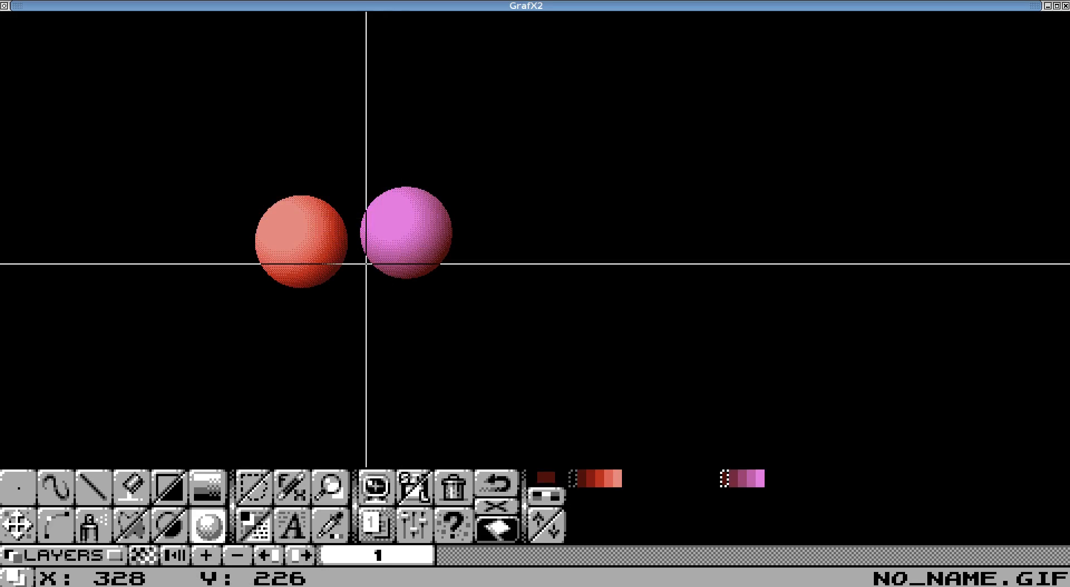
Open the palette editor and read its contextual help down to the RGB Scale section.
key(F1)
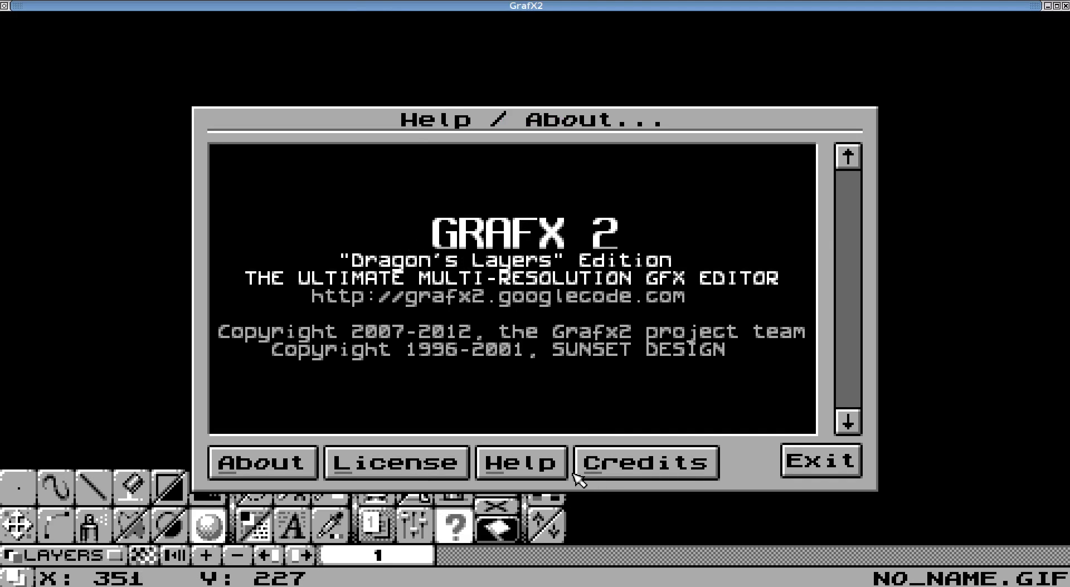
click(805, 458)
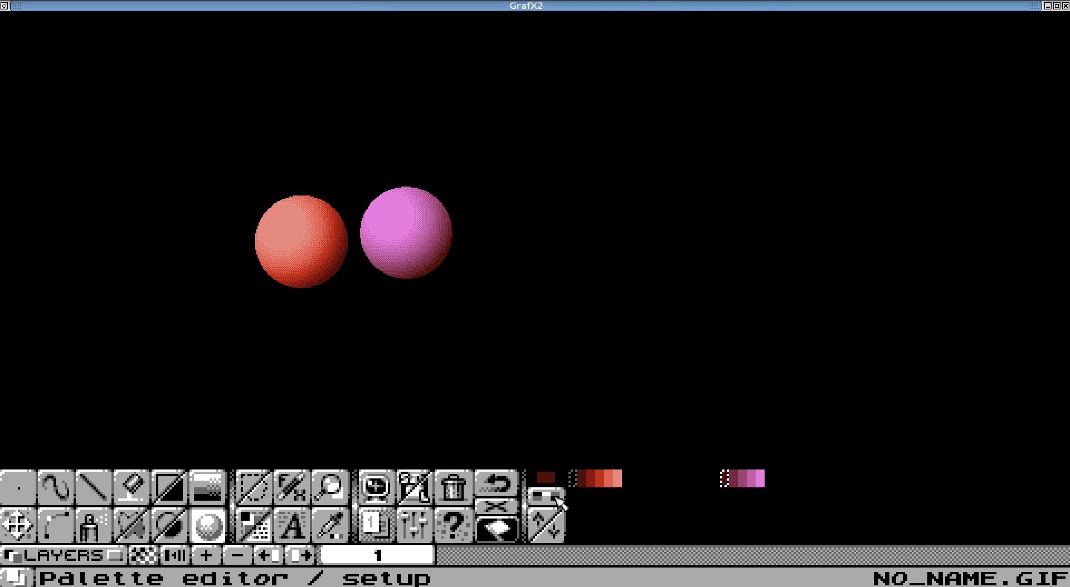
click(499, 526)
key(F1)
drag(848, 192, 838, 455)
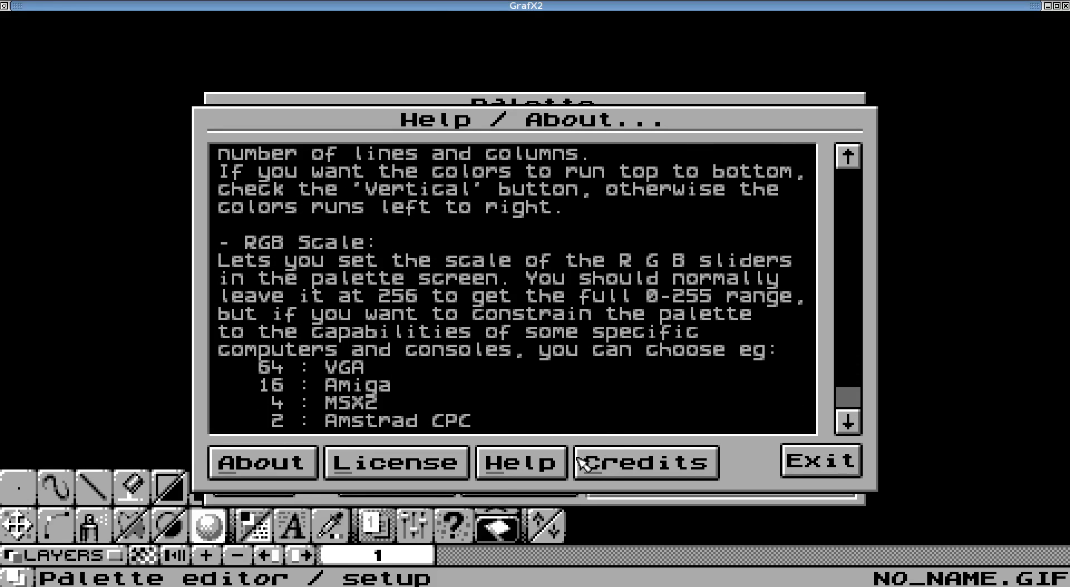
click(821, 460)
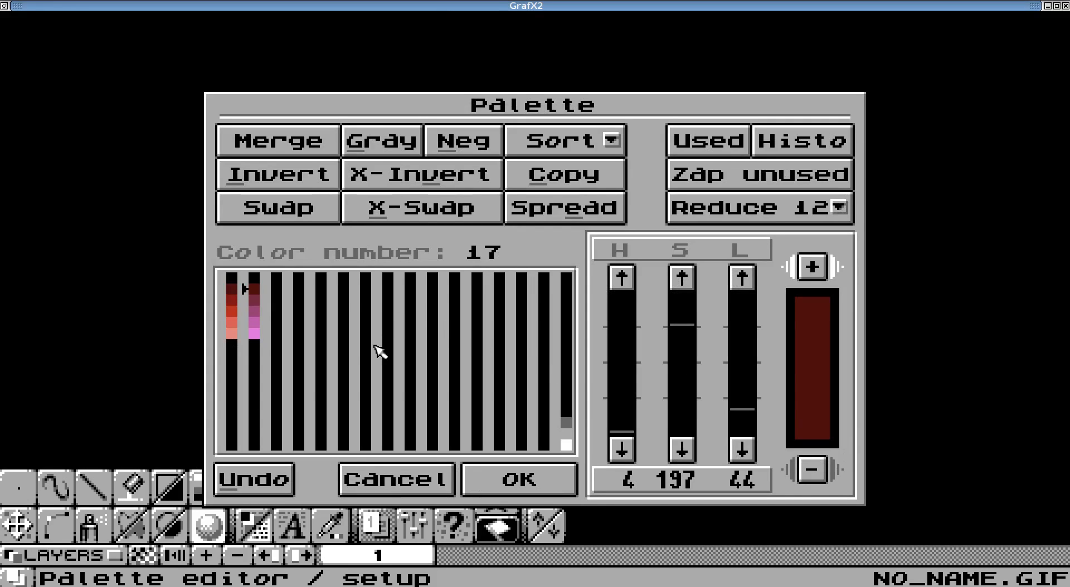
Move the palette editor clear of the red sphere, copy the magenta ramp 17–21 to colours 33–37 and convert the copy to grayscale.
drag(304, 109, 506, 107)
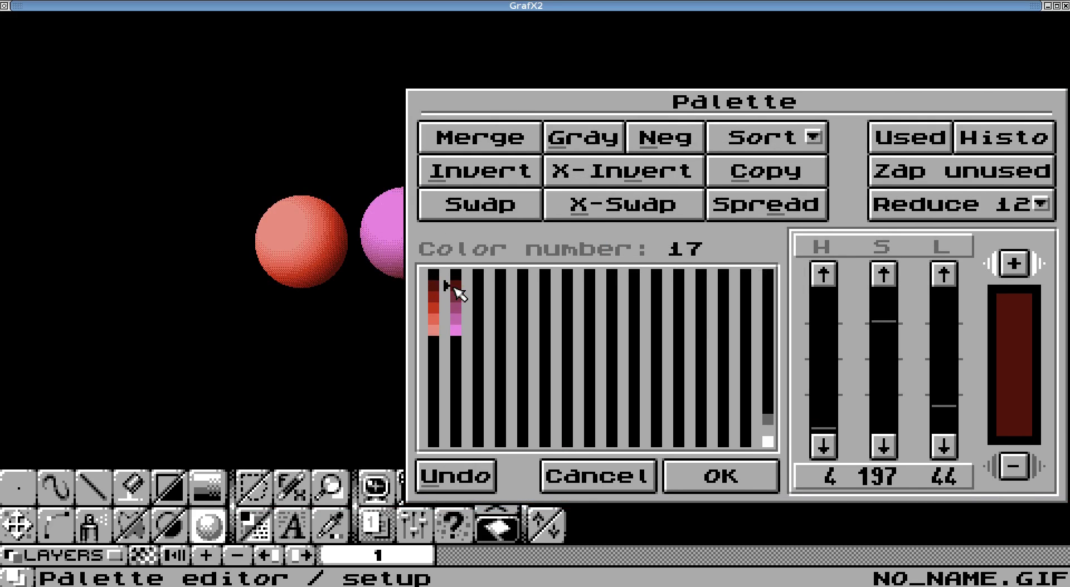
drag(453, 286, 454, 332)
click(769, 174)
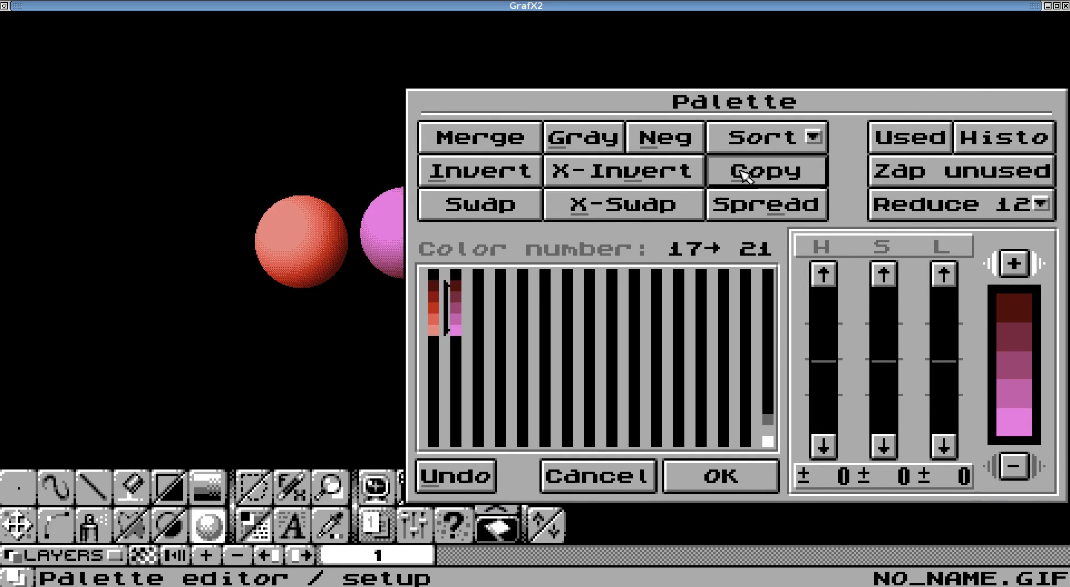
click(478, 285)
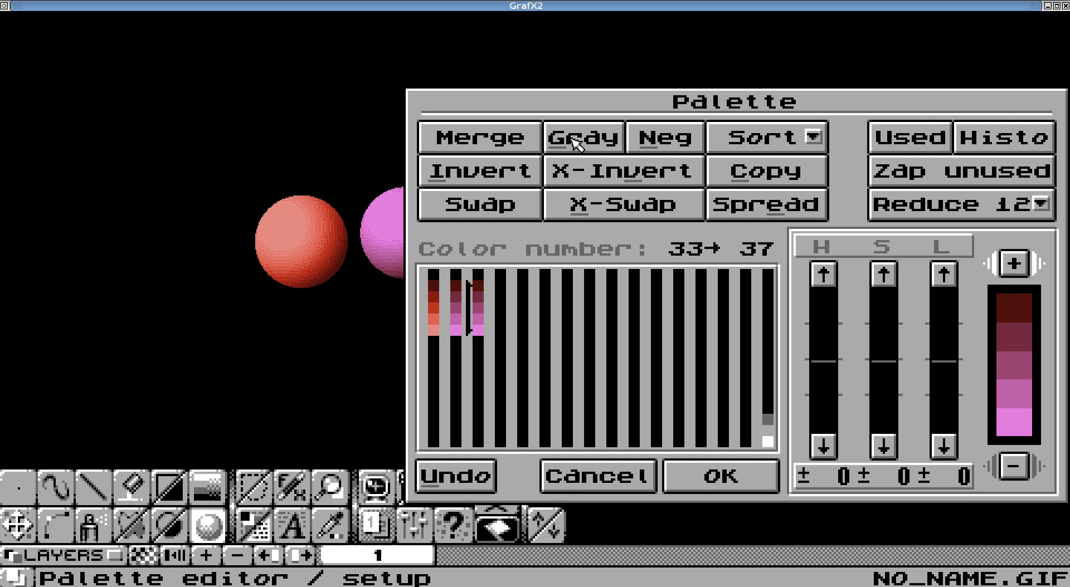
click(590, 141)
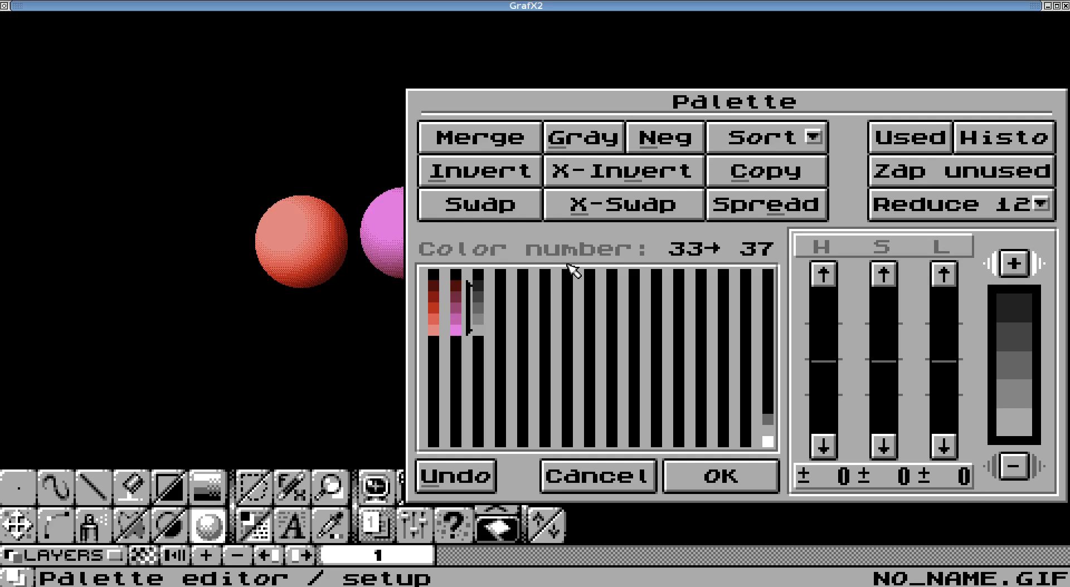
Set colour 49 to a bright, saturated blue by adjusting its hue, saturation and lightness.
click(500, 286)
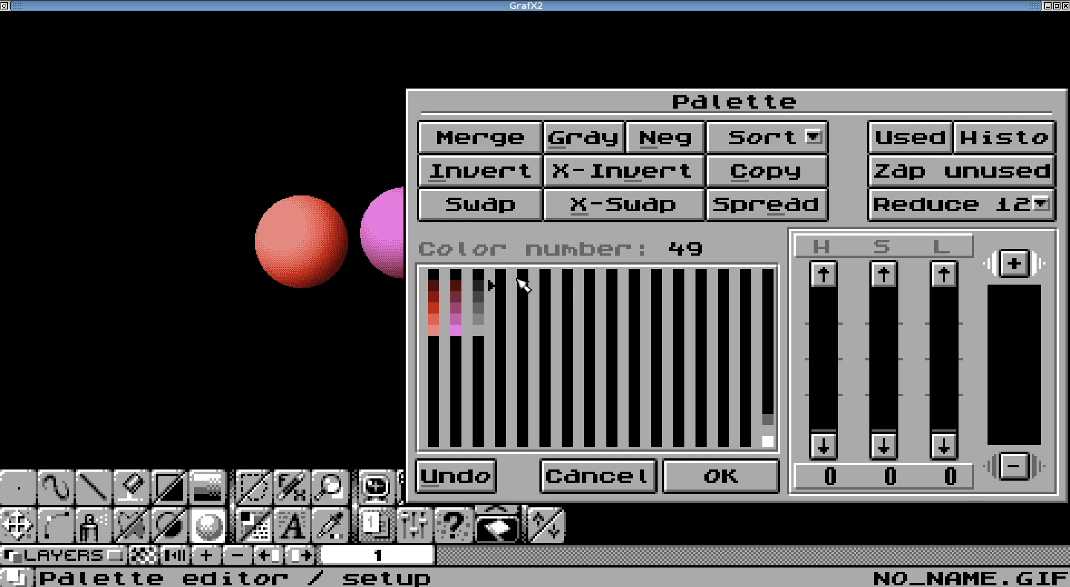
drag(890, 401, 947, 342)
drag(823, 384, 873, 314)
Set colour 53 to a saturated orange-red and spread a gradient across colours 49 to 53.
click(501, 331)
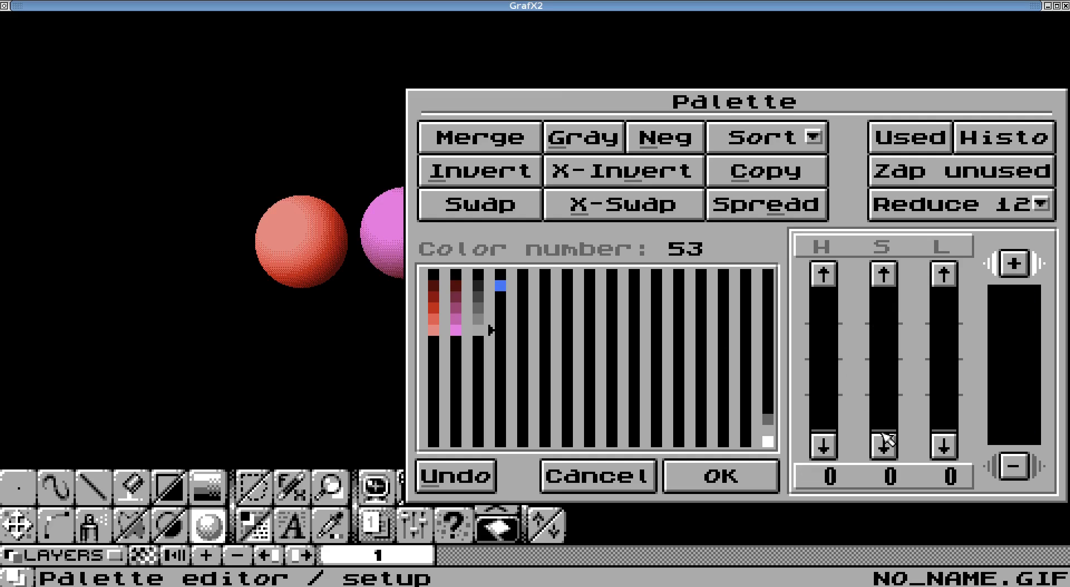
drag(886, 406, 824, 388)
drag(952, 391, 944, 325)
drag(822, 389, 824, 427)
drag(883, 363, 891, 292)
drag(934, 327, 944, 365)
drag(500, 286, 501, 329)
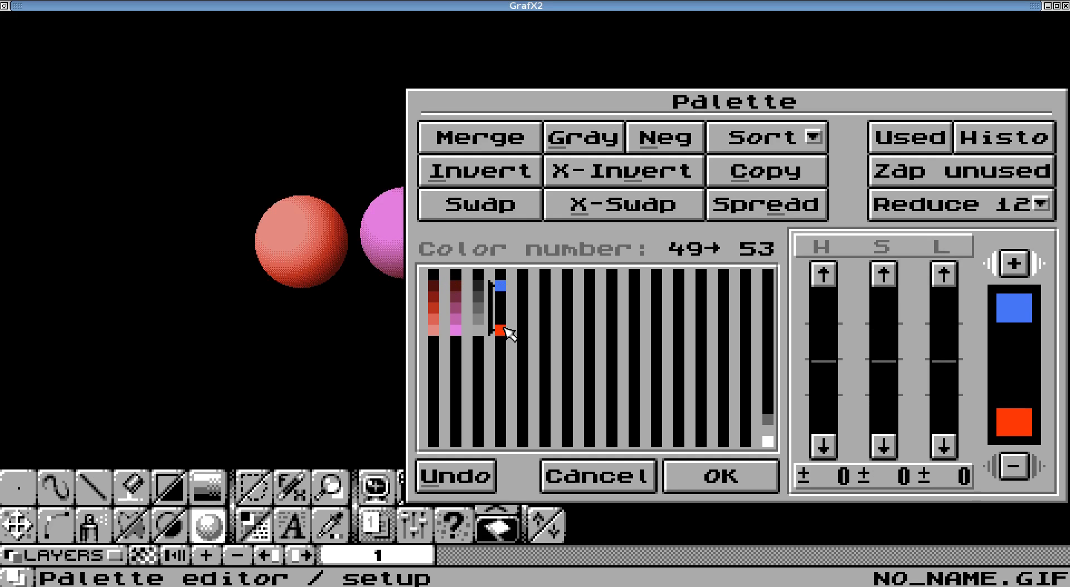
click(780, 211)
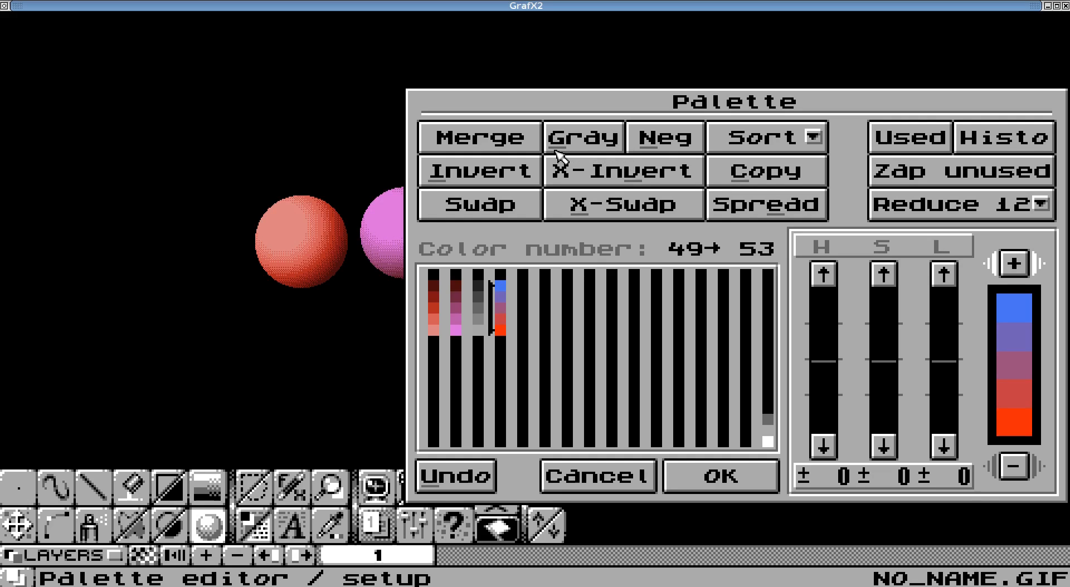
Negate the ramp in colours 49–53 repeatedly to compare both versions, keep the yellow-to-cyan negative and select empty colour 152.
click(641, 150)
click(641, 150)
click(642, 150)
click(642, 149)
click(644, 149)
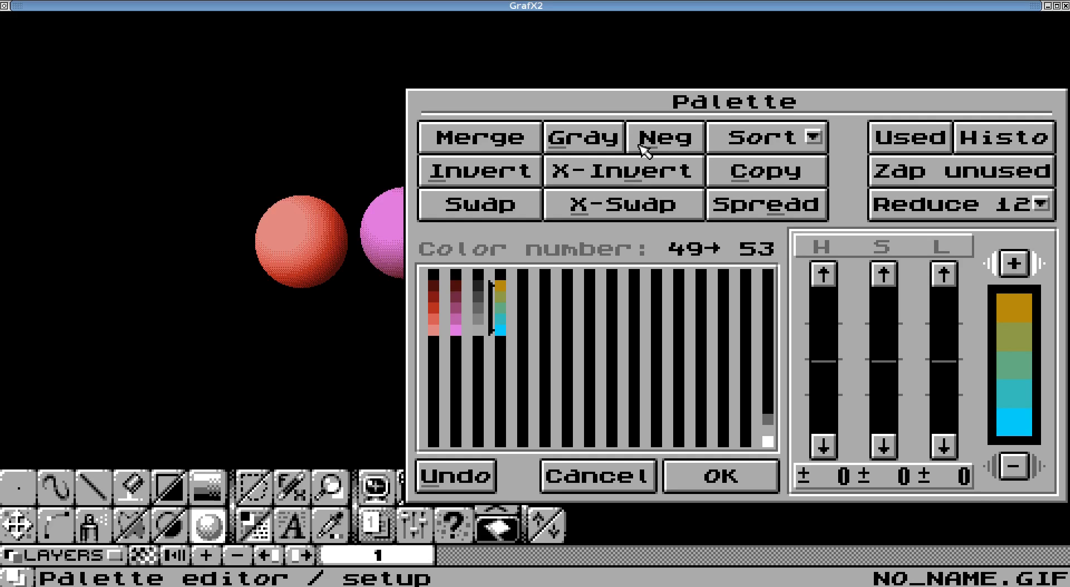
click(644, 149)
click(643, 149)
click(644, 149)
click(643, 149)
click(634, 365)
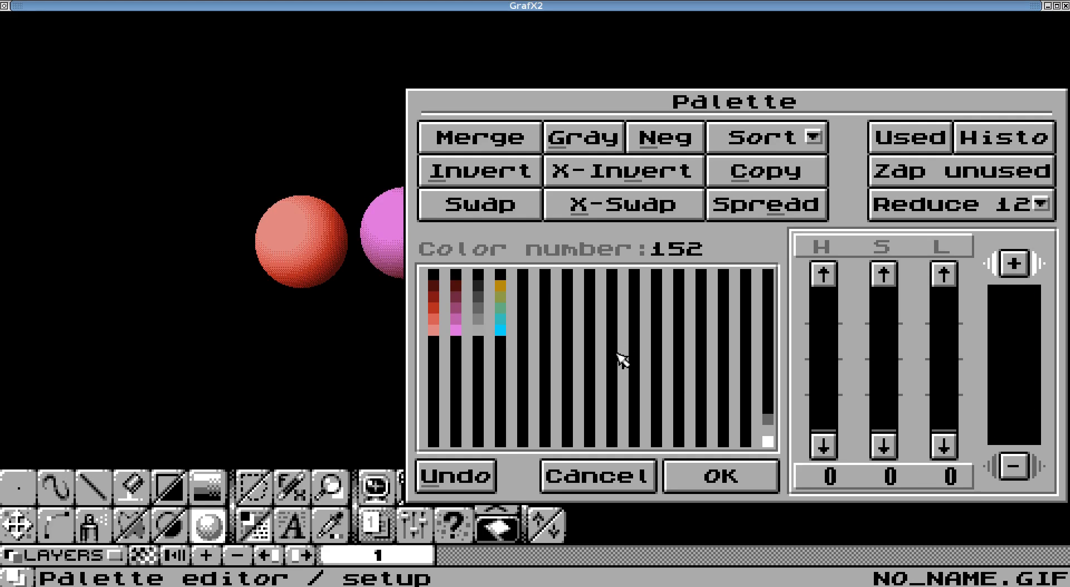